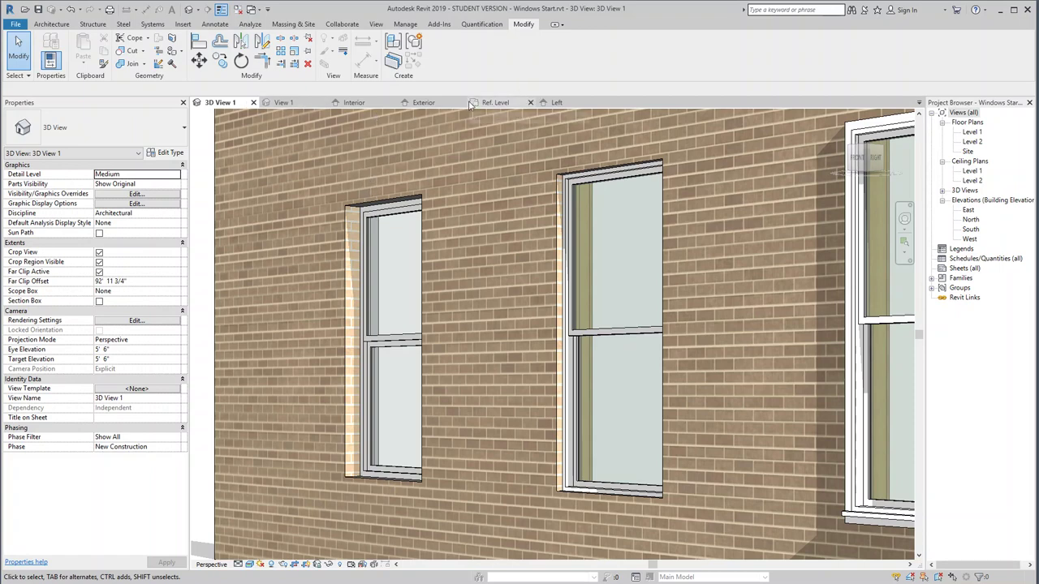
Show the window family's Exterior elevation zoomed out to the wall, Ref. Level and sill height.
{"action": "left_click", "coordinate": [424, 102]}
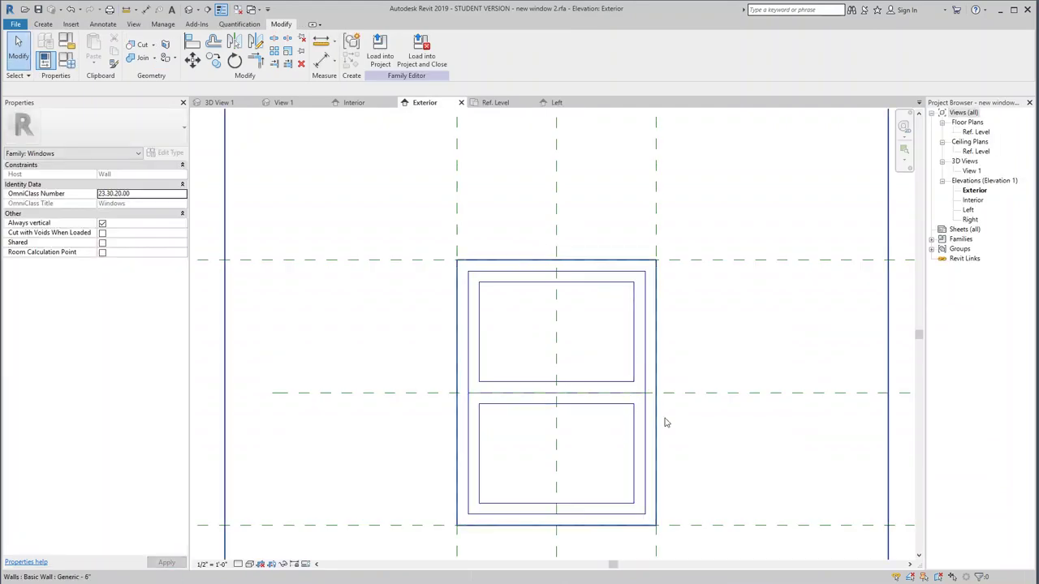
{"action": "scroll", "coordinate": [673, 423], "scroll_direction": "down", "scroll_amount": 3}
{"action": "scroll", "coordinate": [673, 423], "scroll_direction": "down", "scroll_amount": 1}
{"action": "scroll", "coordinate": [656, 364], "scroll_direction": "down", "scroll_amount": 1}
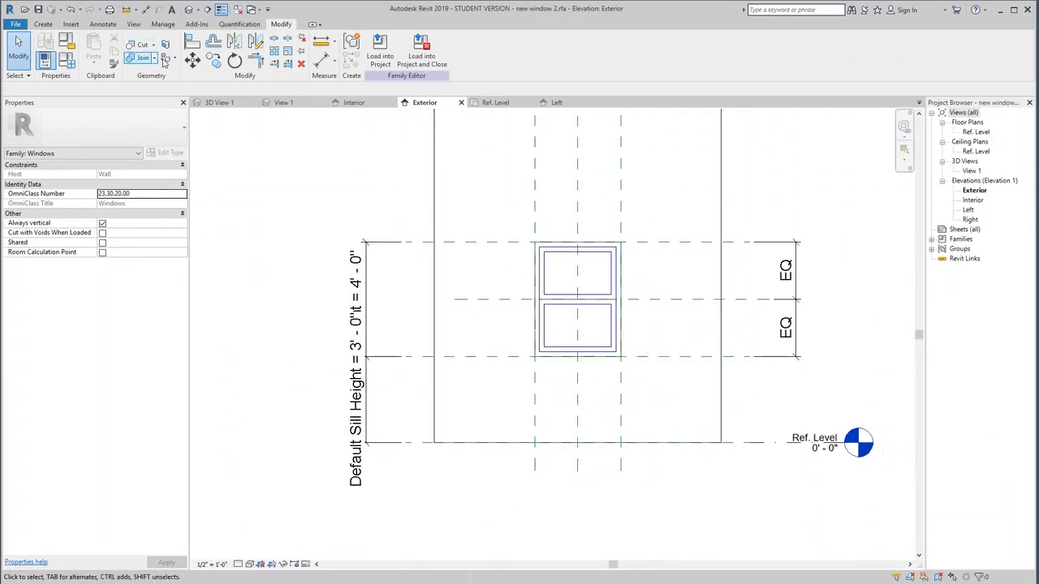
Start a solid extrusion and sketch a rectangle beneath the window's full width.
{"action": "left_click", "coordinate": [43, 24]}
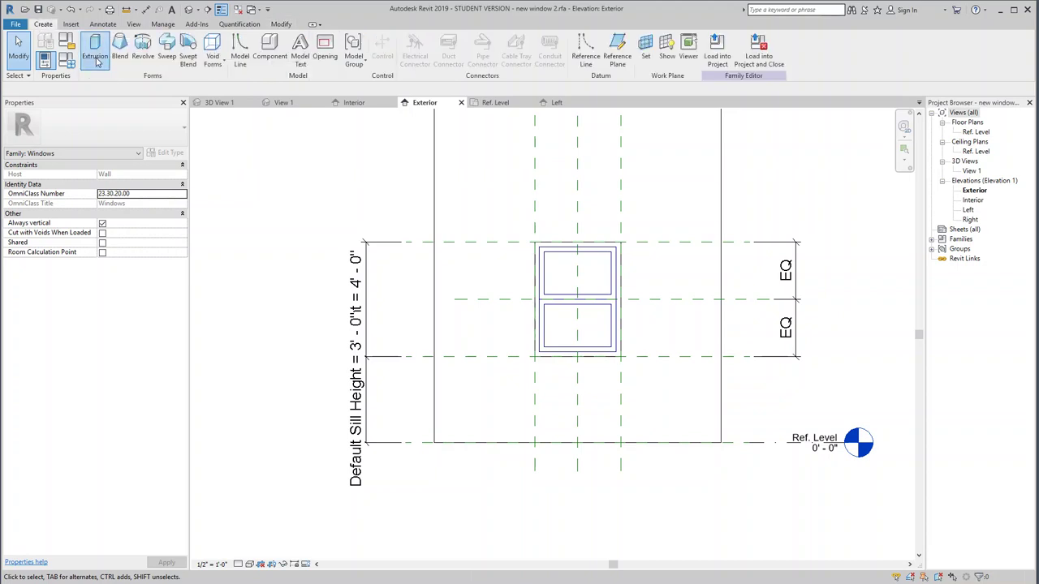
{"action": "left_click", "coordinate": [96, 47]}
{"action": "left_click", "coordinate": [408, 39]}
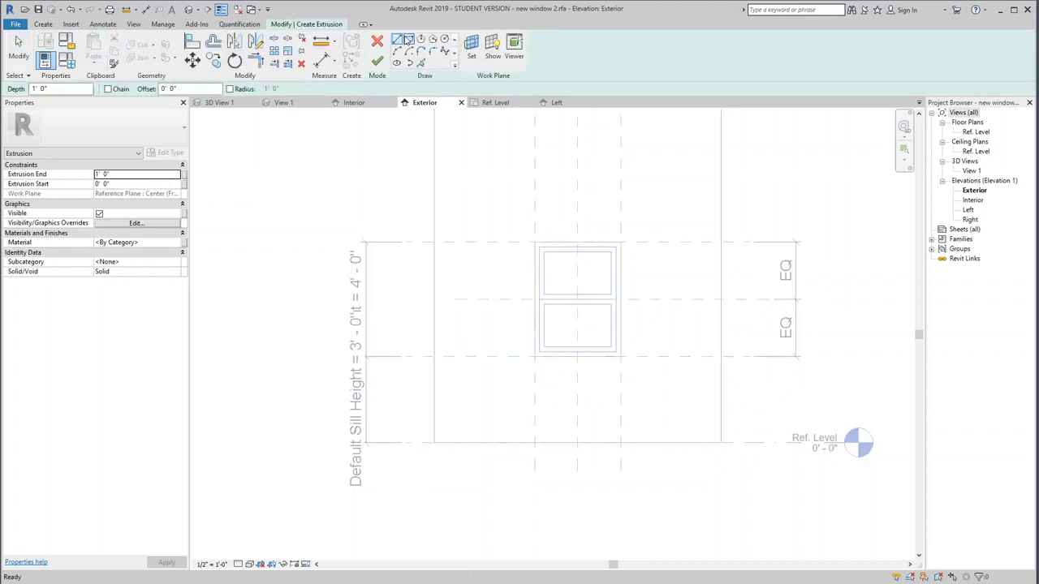
{"action": "left_click", "coordinate": [534, 357]}
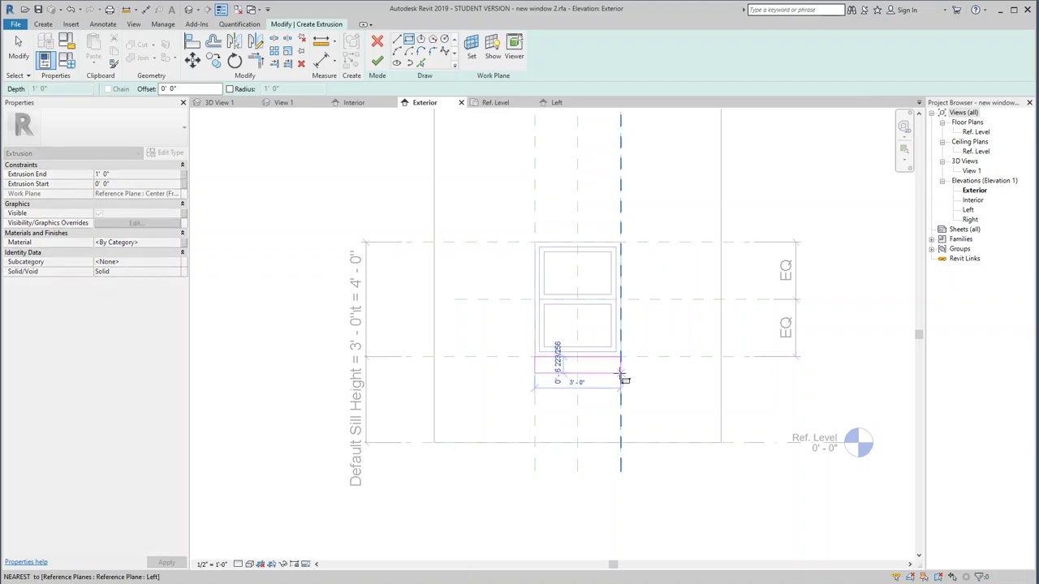
{"action": "left_click", "coordinate": [621, 371]}
{"action": "scroll", "coordinate": [621, 372], "scroll_direction": "up", "scroll_amount": 4}
{"action": "middle_click_drag", "start_coordinate": [457, 389], "coordinate": [555, 487]}
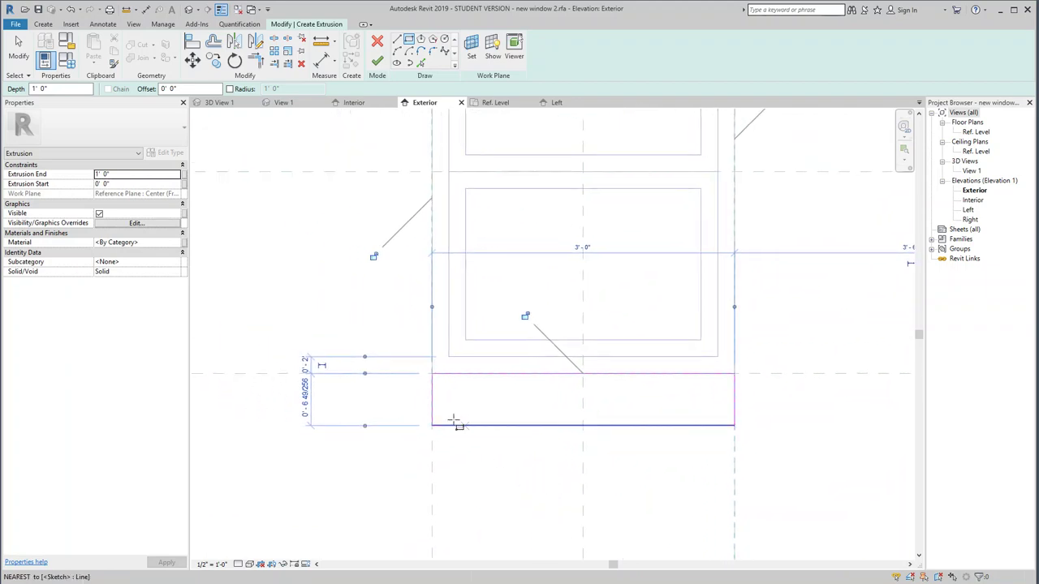
Set the sill rectangle's height dimension to 6 and discard a stray rectangle sketch.
{"action": "left_click", "coordinate": [306, 395]}
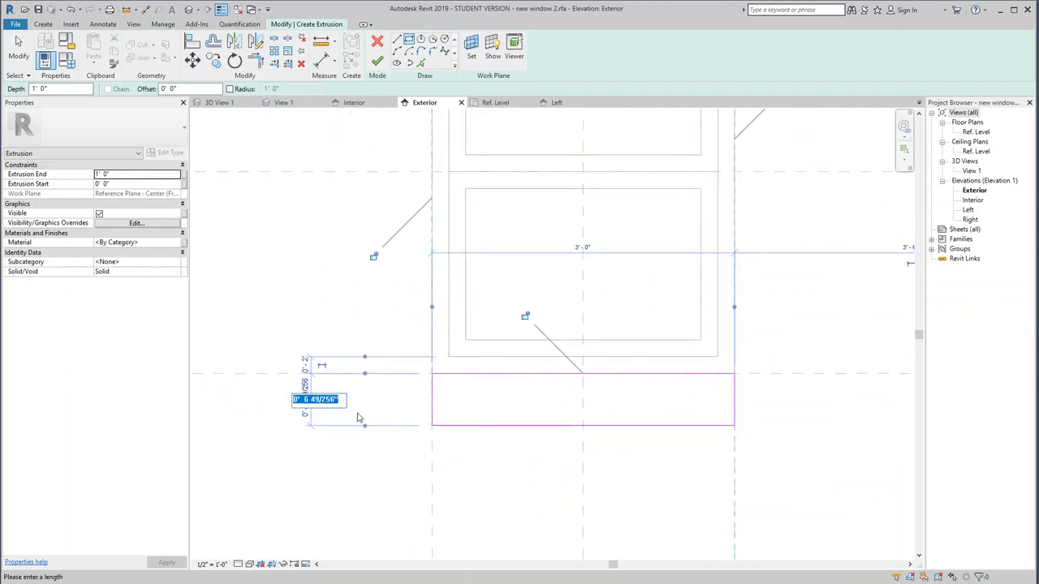
{"action": "type", "text": "6"}
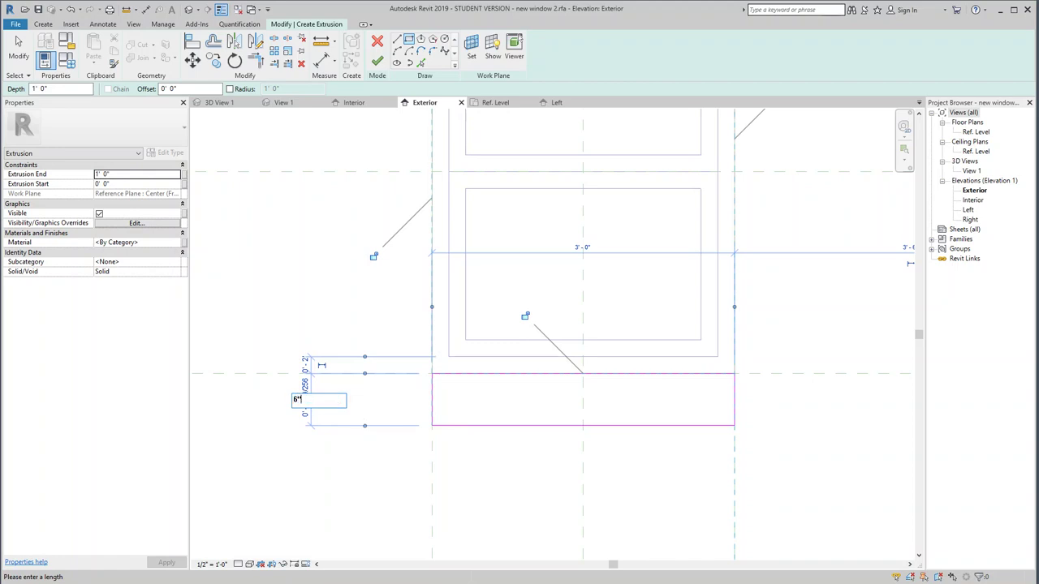
{"action": "key", "text": "Return"}
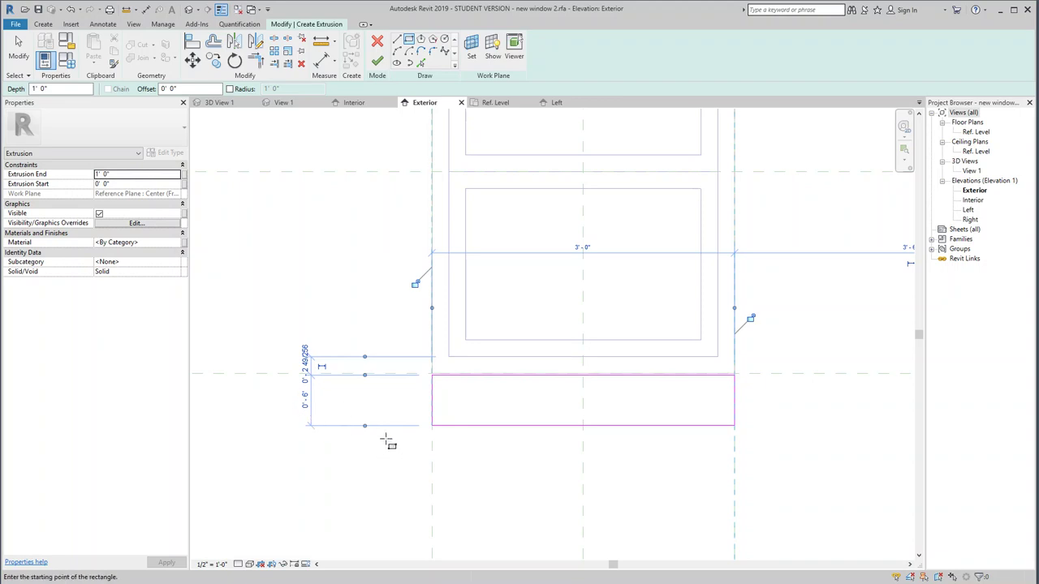
{"action": "left_click", "coordinate": [461, 441]}
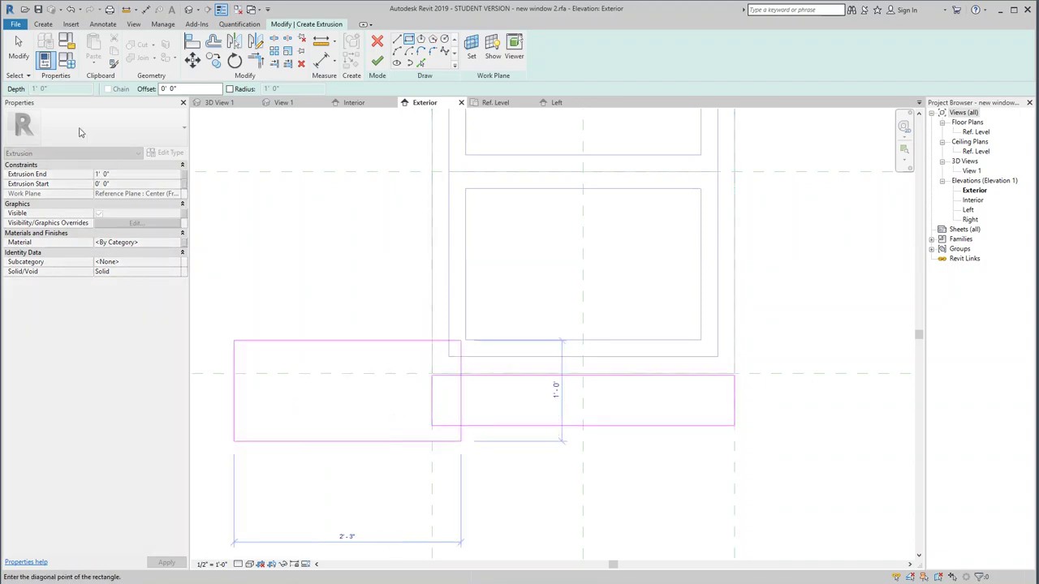
{"action": "left_click", "coordinate": [17, 49]}
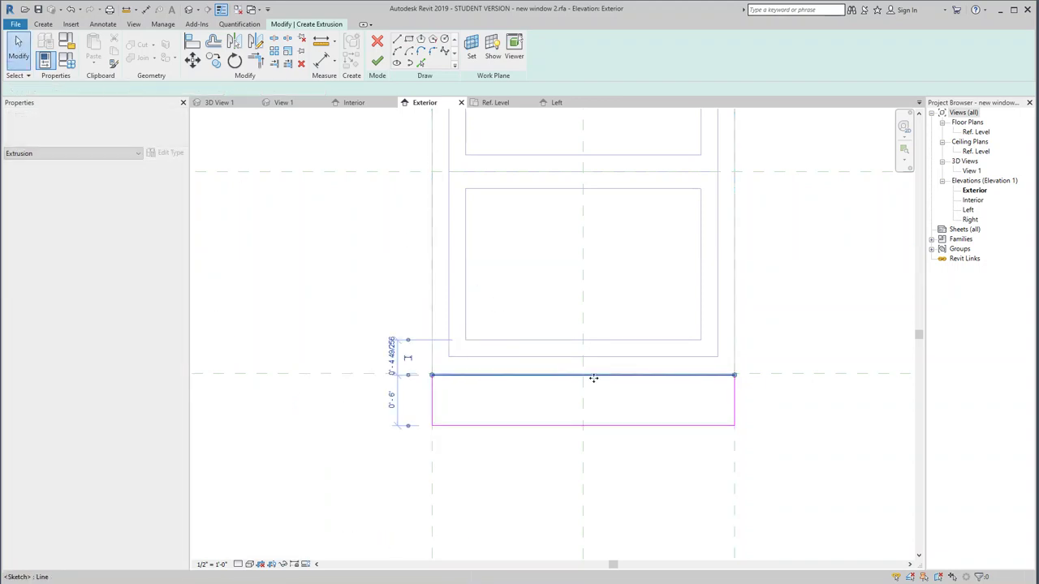
Snap the rectangle's top edge onto the sill reference plane, keeping its height at 6".
{"action": "left_click", "coordinate": [592, 377]}
{"action": "left_click_drag", "start_coordinate": [582, 363], "coordinate": [575, 371]}
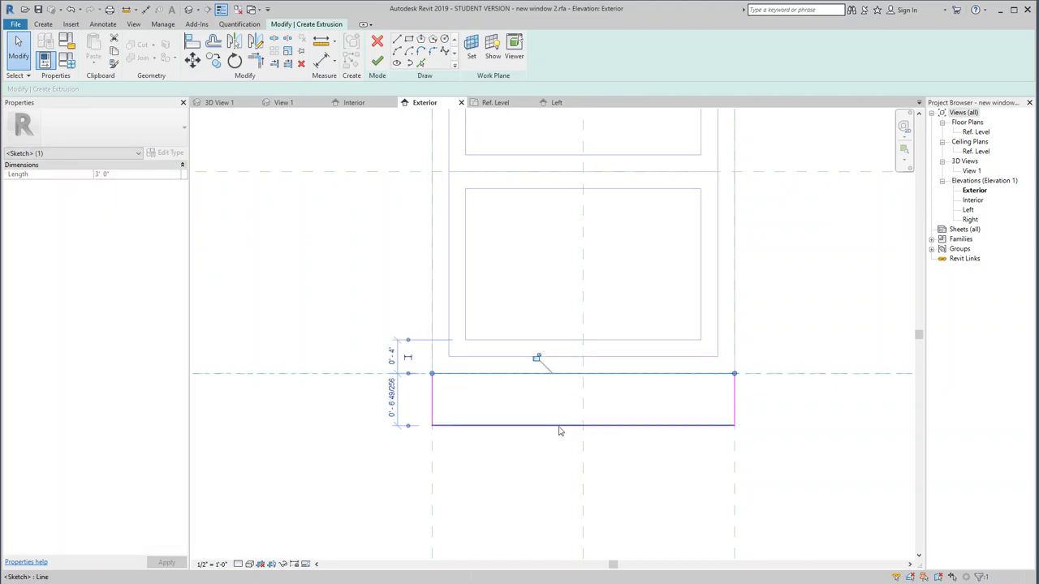
{"action": "key", "text": "Escape"}
{"action": "left_click", "coordinate": [477, 426]}
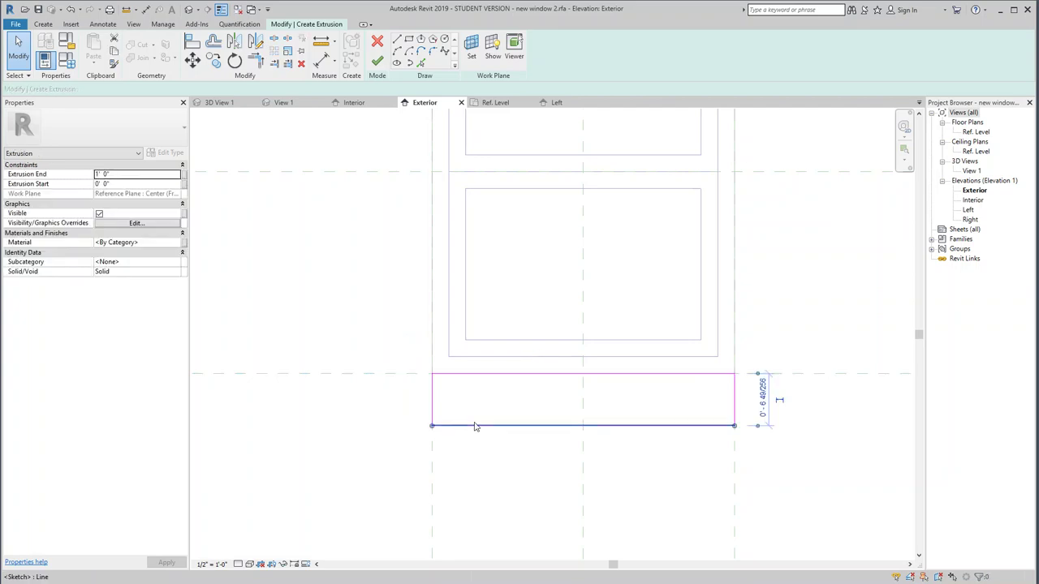
{"action": "left_click", "coordinate": [763, 411]}
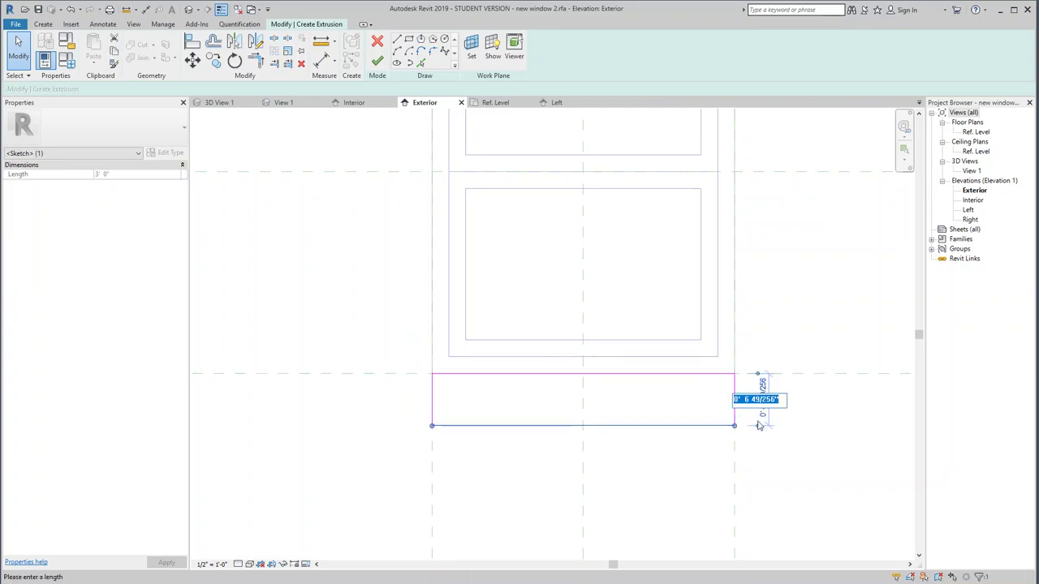
{"action": "type", "text": "6\""}
{"action": "key", "text": "Return"}
Finish the sill sketch and pull the sill outward from the wall in the Left elevation.
{"action": "left_click", "coordinate": [639, 489]}
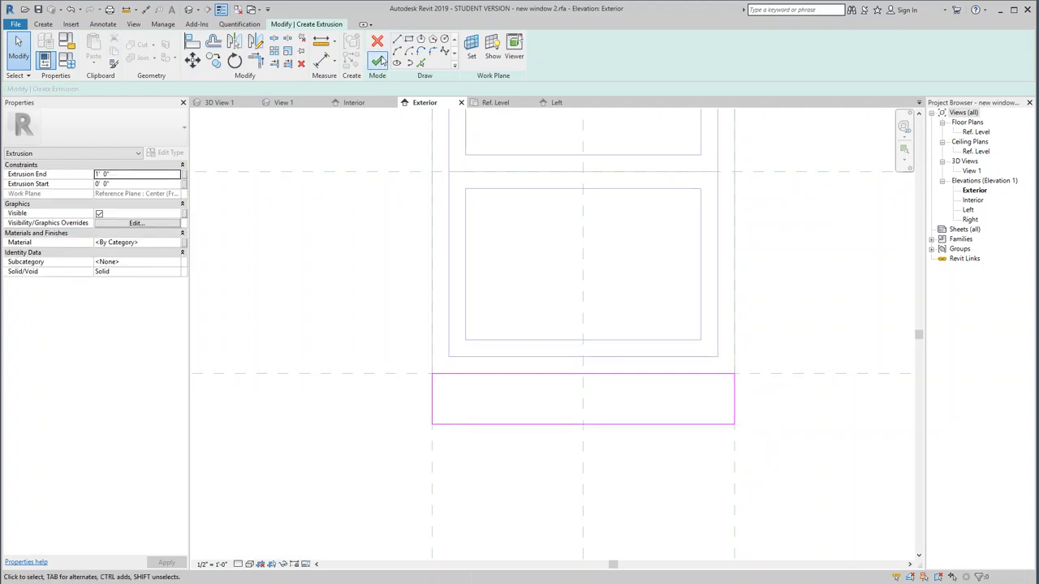
{"action": "left_click", "coordinate": [378, 61]}
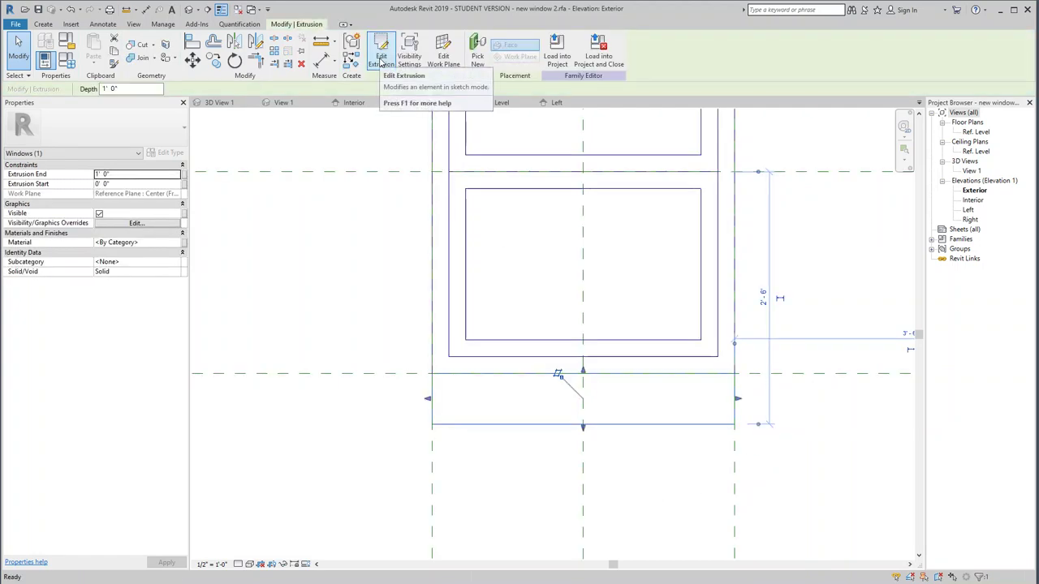
{"action": "left_click", "coordinate": [553, 104]}
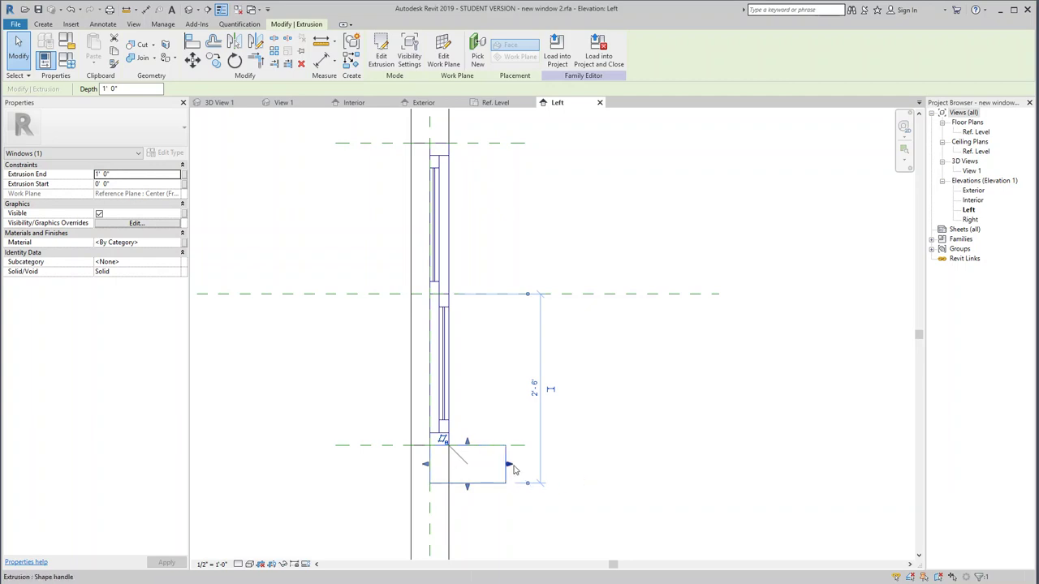
{"action": "left_click_drag", "start_coordinate": [424, 465], "coordinate": [408, 453]}
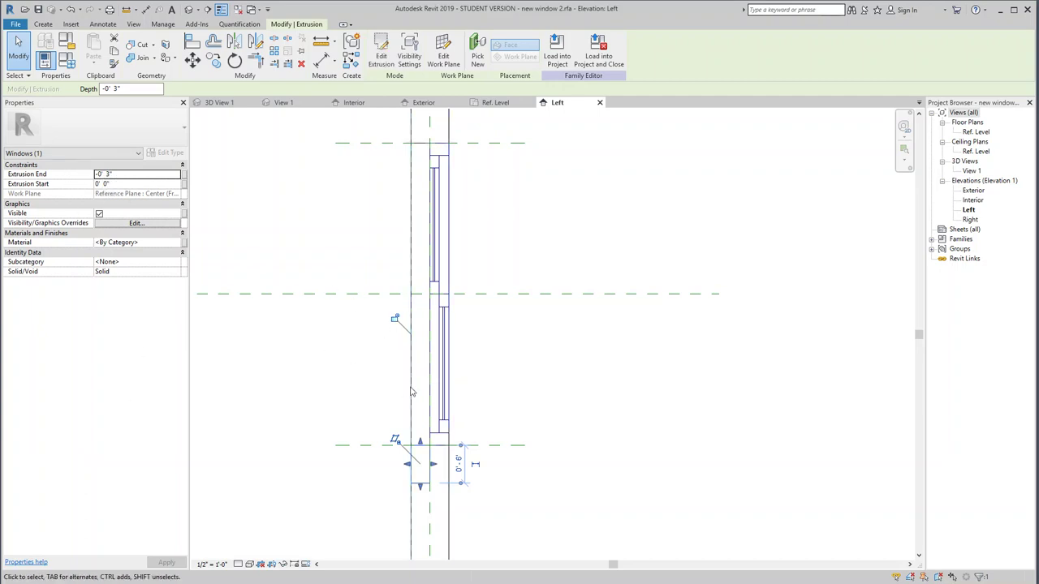
Set the sill's Extrusion End to 6 1/4" and apply it.
{"action": "left_click", "coordinate": [108, 174]}
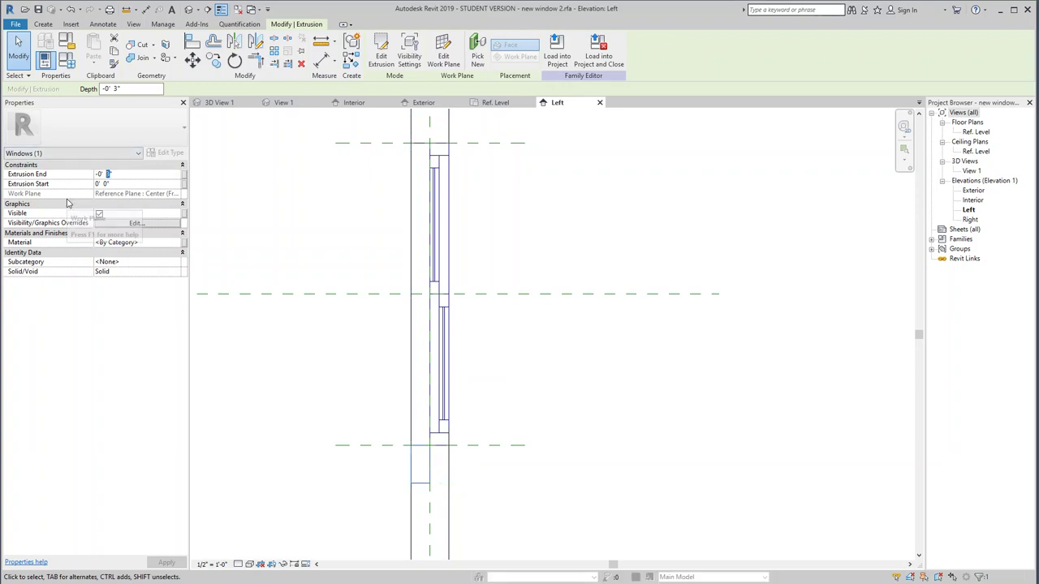
{"action": "type", "text": "6.25"}
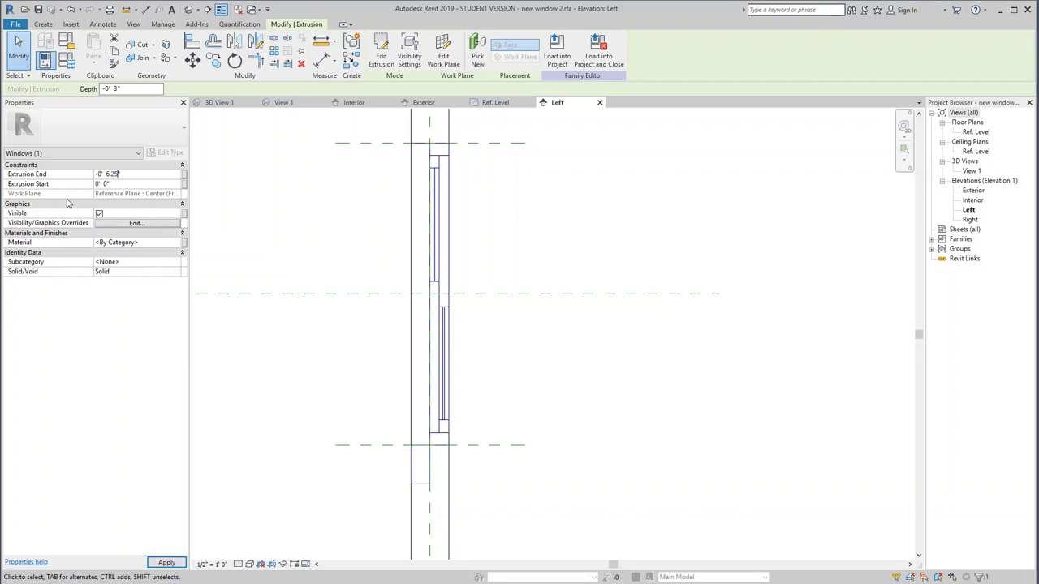
{"action": "key", "text": "Return"}
{"action": "left_click", "coordinate": [164, 564]}
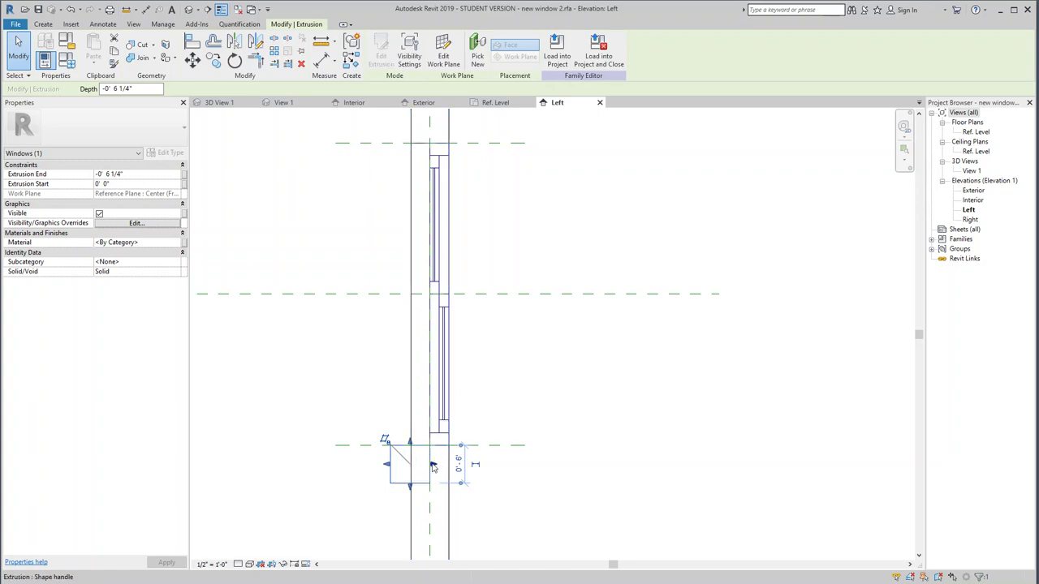
{"action": "left_click_drag", "start_coordinate": [428, 466], "coordinate": [442, 466]}
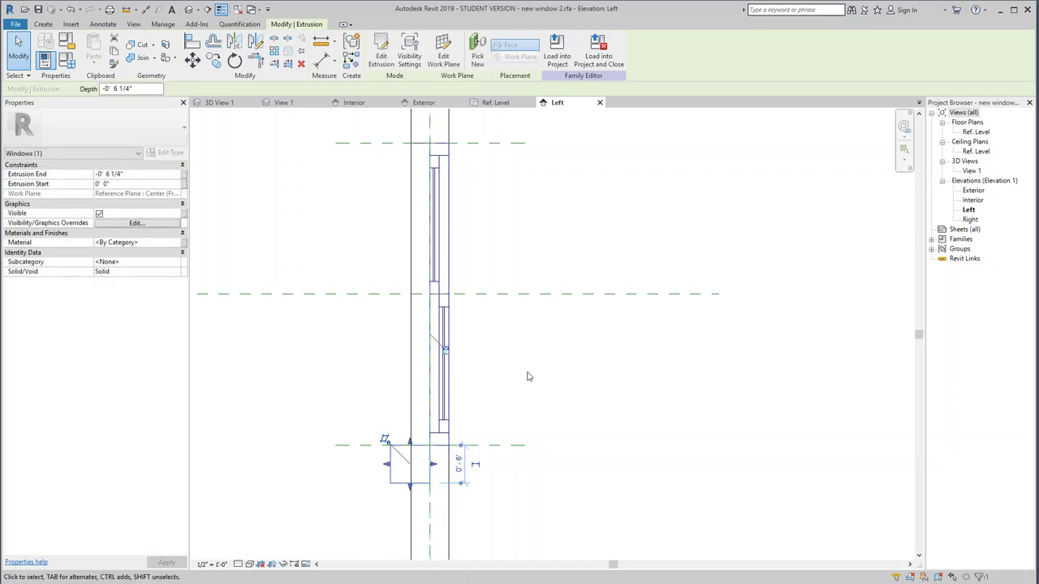
Give the sill the Trim color material and load the family into the Windows Start project.
{"action": "left_click", "coordinate": [175, 244]}
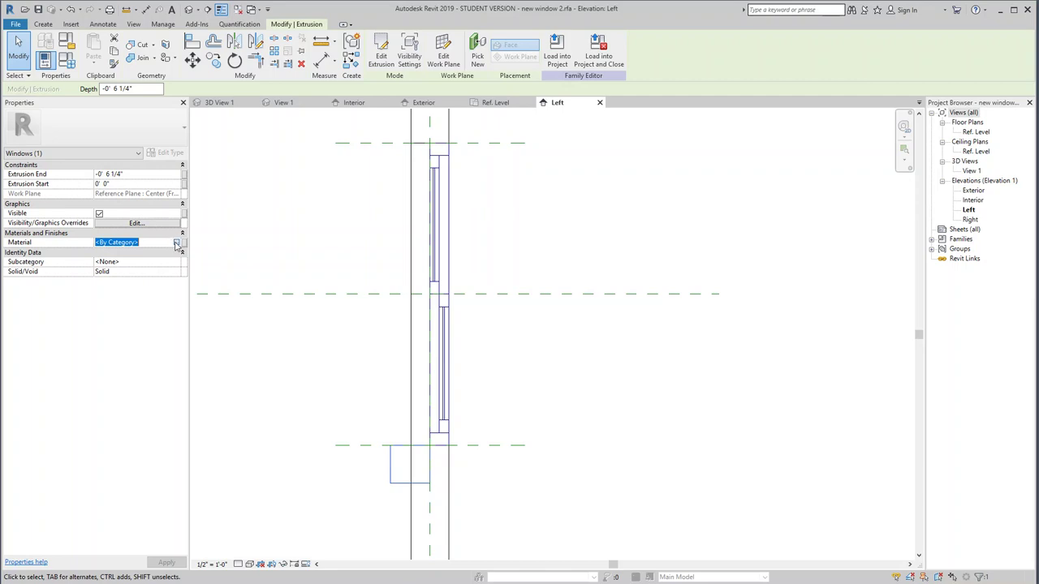
{"action": "left_click", "coordinate": [177, 243]}
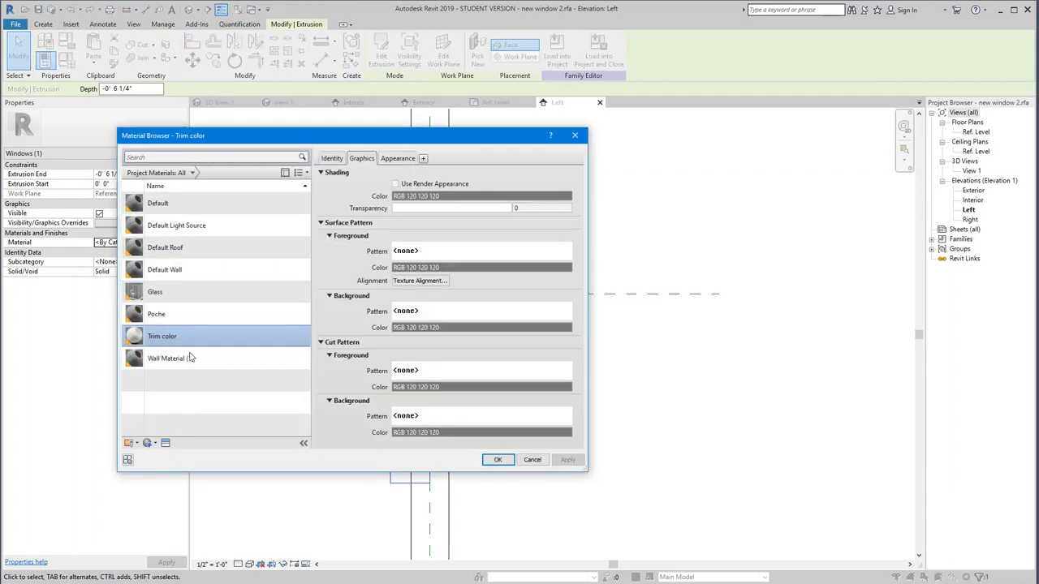
{"action": "left_click", "coordinate": [498, 459]}
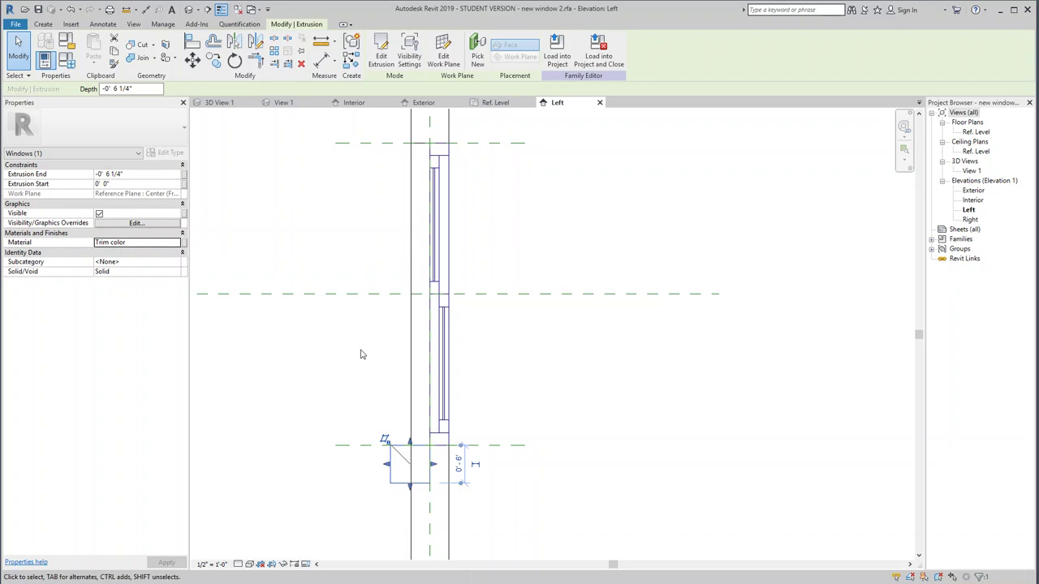
{"action": "left_click", "coordinate": [557, 61]}
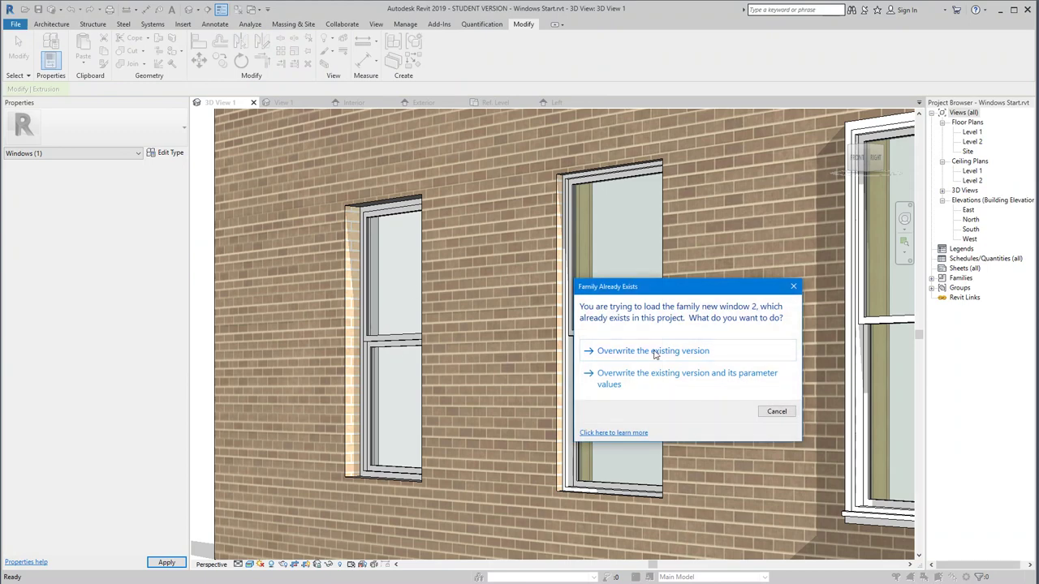
Overwrite the existing window family and orbit the 3D view to inspect the new sill.
{"action": "left_click", "coordinate": [655, 354]}
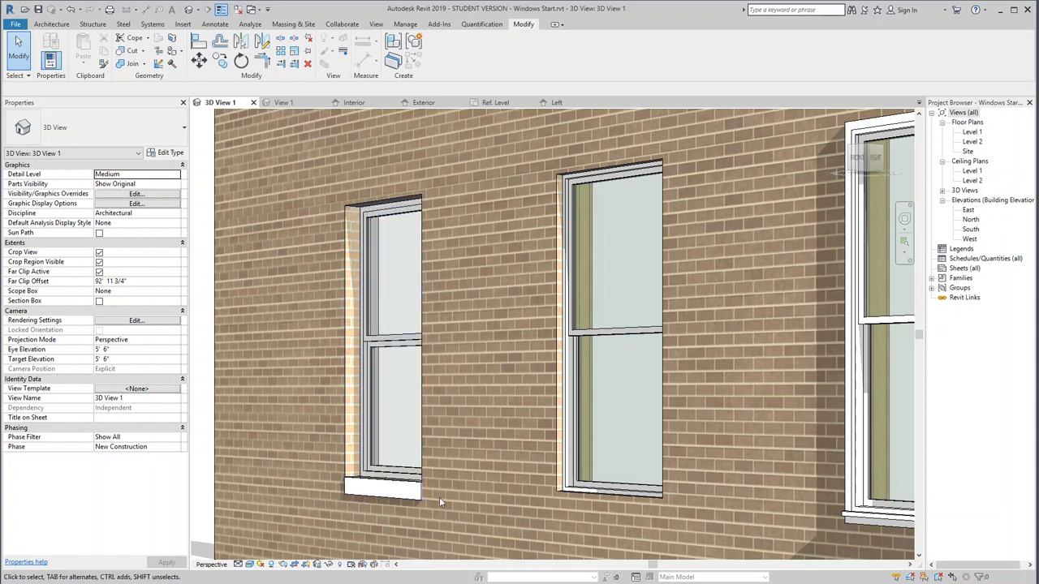
{"action": "scroll", "coordinate": [430, 510], "scroll_direction": "up", "scroll_amount": 3}
{"action": "scroll", "coordinate": [405, 504], "scroll_direction": "up", "scroll_amount": 2}
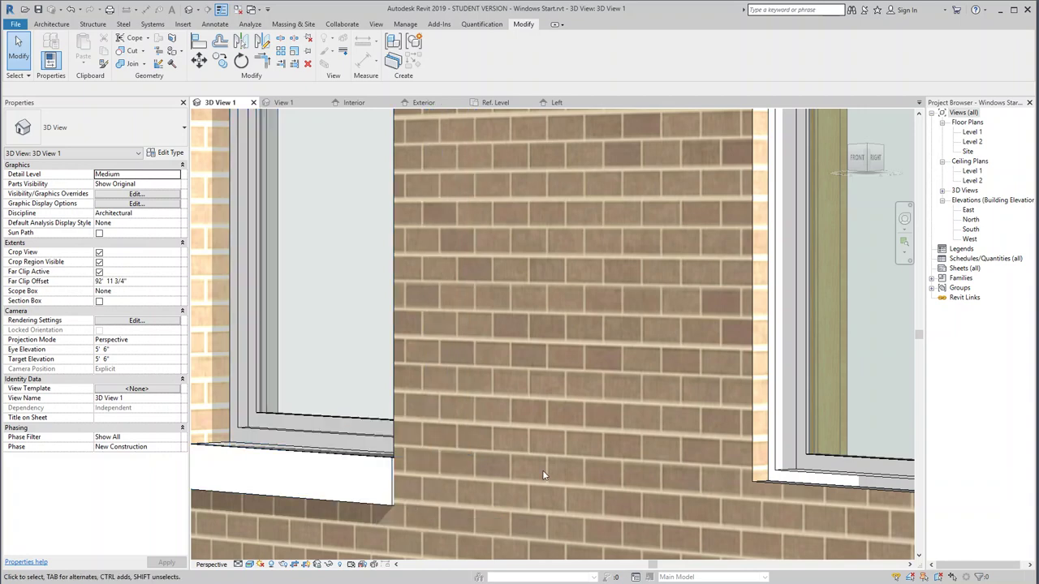
{"action": "scroll", "coordinate": [555, 470], "scroll_direction": "down", "scroll_amount": 2}
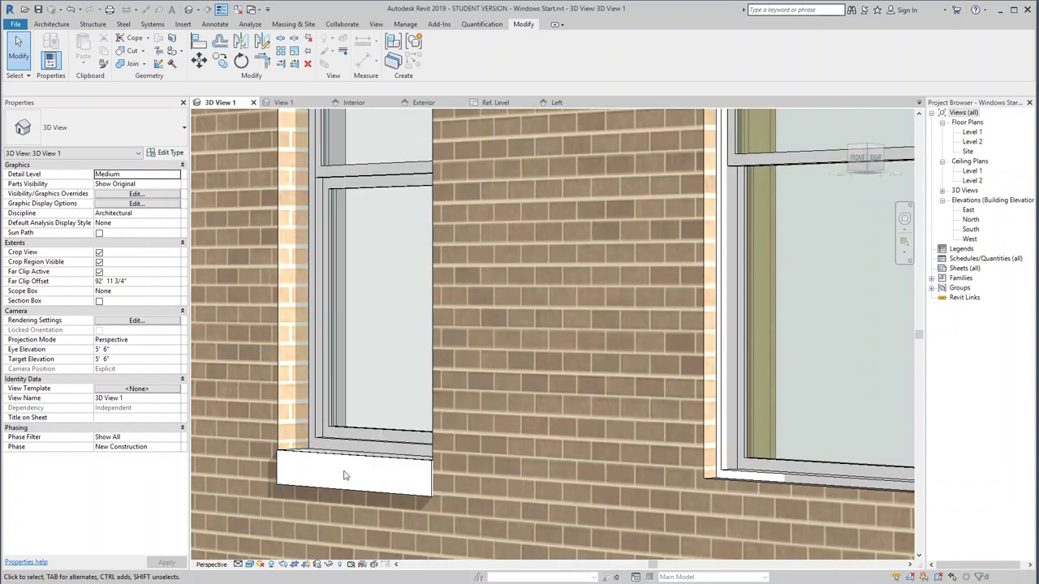
{"action": "mouse_move", "coordinate": [361, 479]}
{"action": "middle_mouse_down", "text": "shift"}
{"action": "mouse_move", "coordinate": [430, 515]}
{"action": "mouse_move", "coordinate": [414, 495]}
{"action": "middle_mouse_up", "text": "shift"}
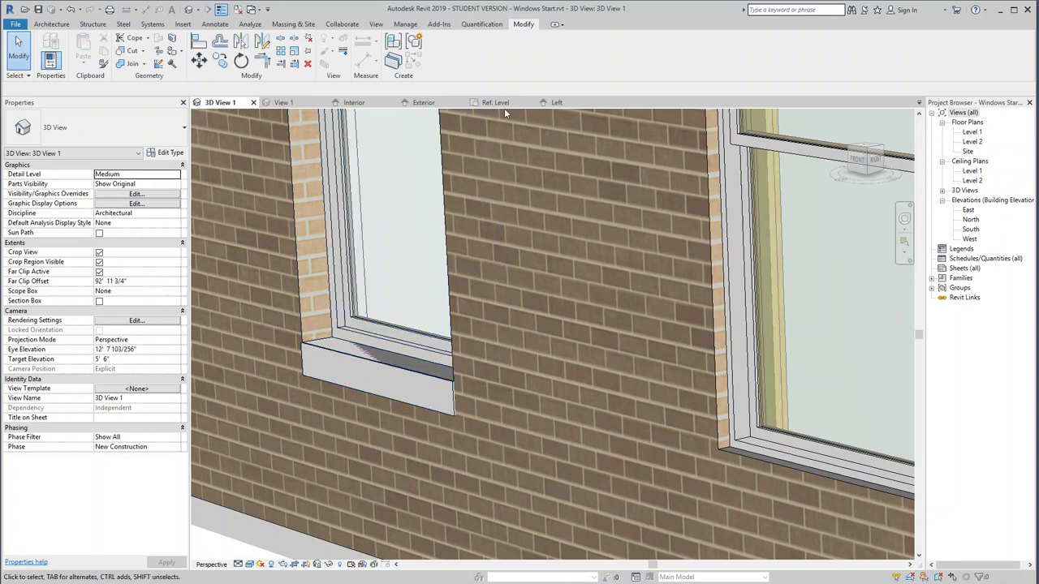
In the Left elevation, drag the sill's top edge down onto the window's lower reference plane.
{"action": "left_click", "coordinate": [558, 103]}
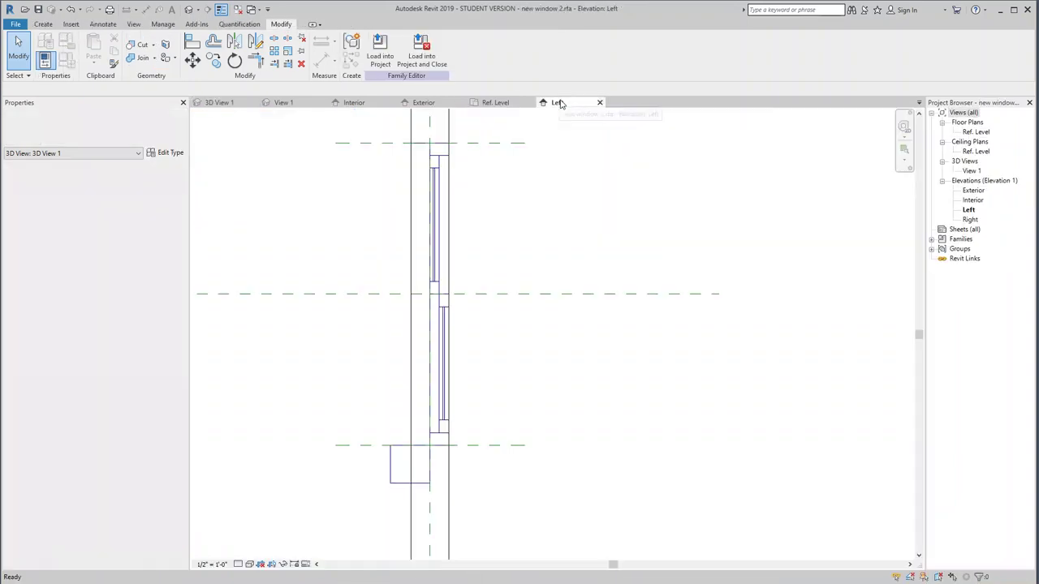
{"action": "scroll", "coordinate": [394, 471], "scroll_direction": "up", "scroll_amount": 5}
{"action": "scroll", "coordinate": [394, 471], "scroll_direction": "up", "scroll_amount": 1}
{"action": "left_click", "coordinate": [380, 441]}
{"action": "left_click_drag", "start_coordinate": [452, 389], "coordinate": [453, 386]}
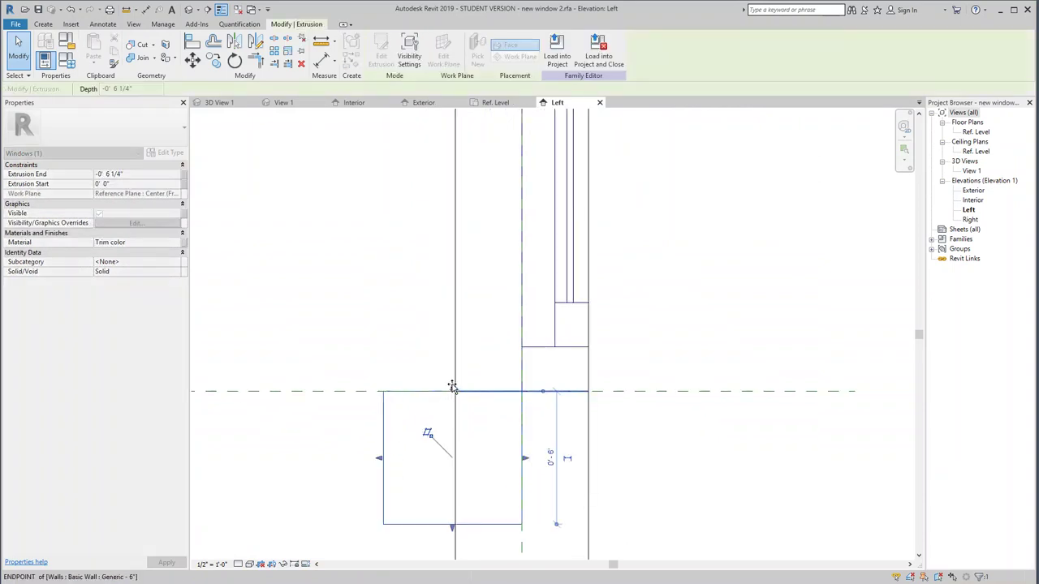
{"action": "scroll", "coordinate": [453, 386], "scroll_direction": "up", "scroll_amount": 2}
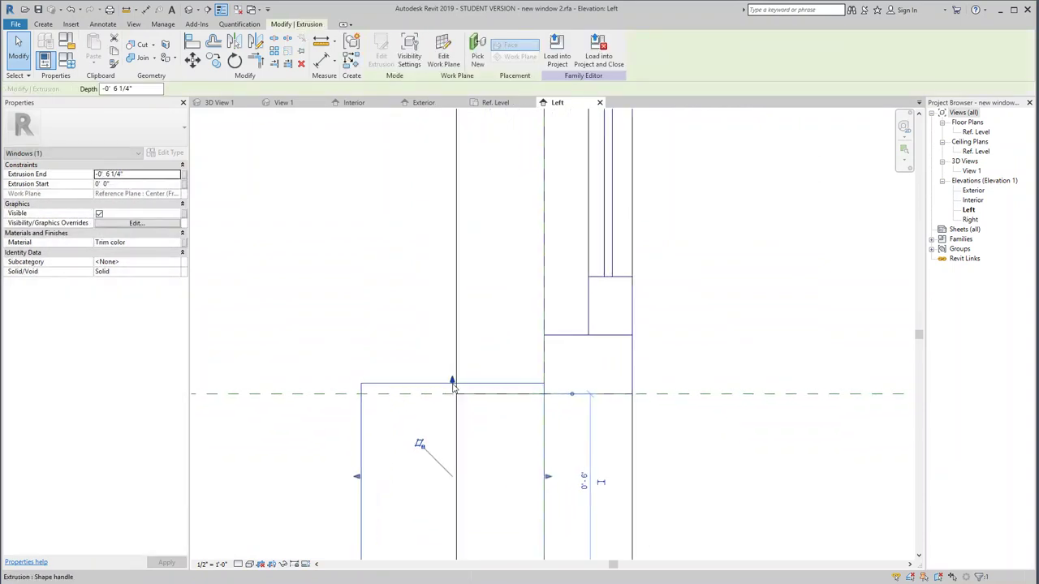
{"action": "scroll", "coordinate": [453, 388], "scroll_direction": "up", "scroll_amount": 2}
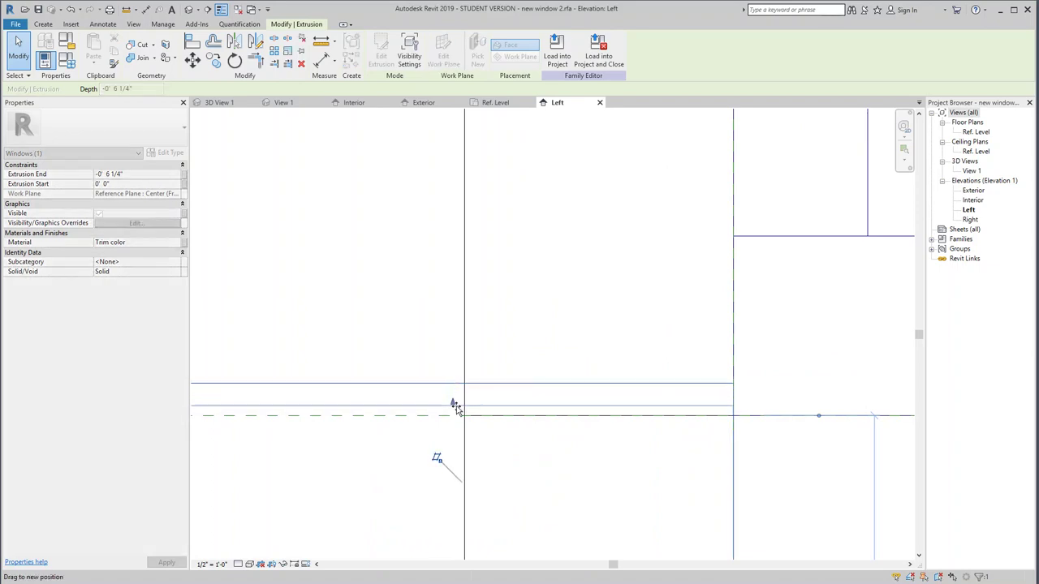
{"action": "left_click_drag", "start_coordinate": [453, 397], "coordinate": [456, 409]}
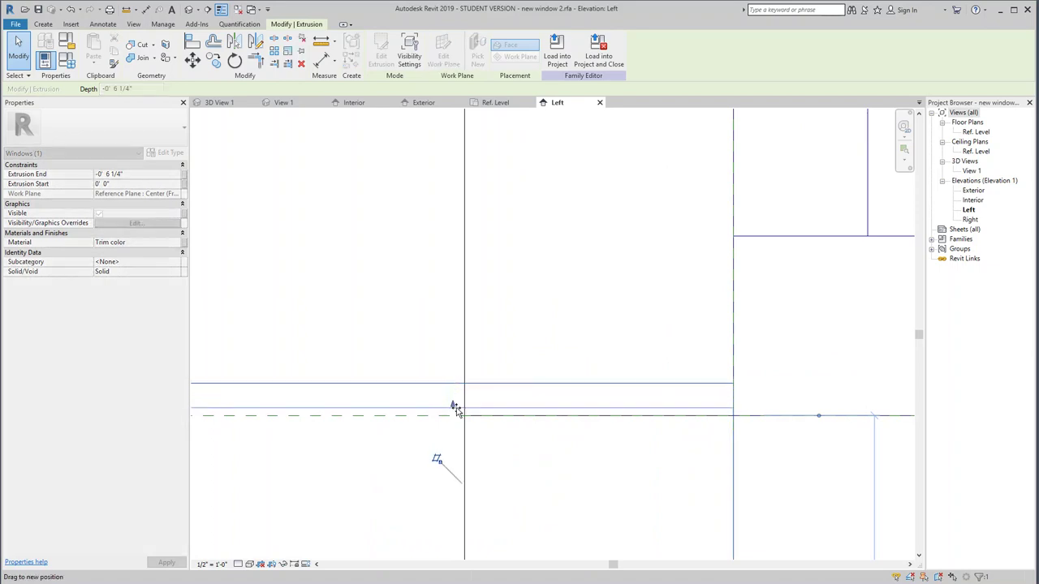
{"action": "left_click", "coordinate": [370, 337]}
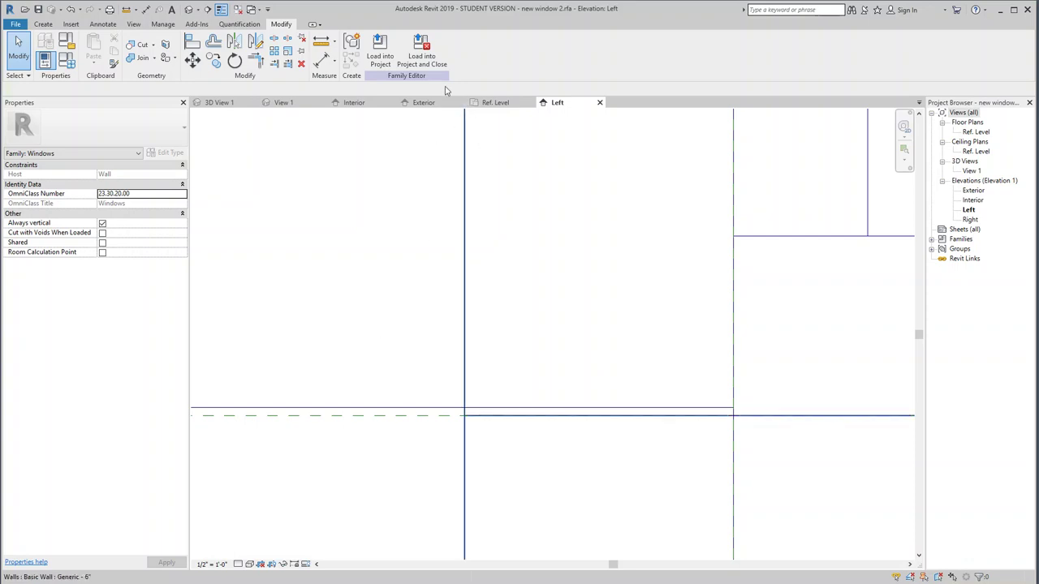
Reload the window family with overwrite and check the adjusted sills in the 3D view.
{"action": "left_click", "coordinate": [380, 50]}
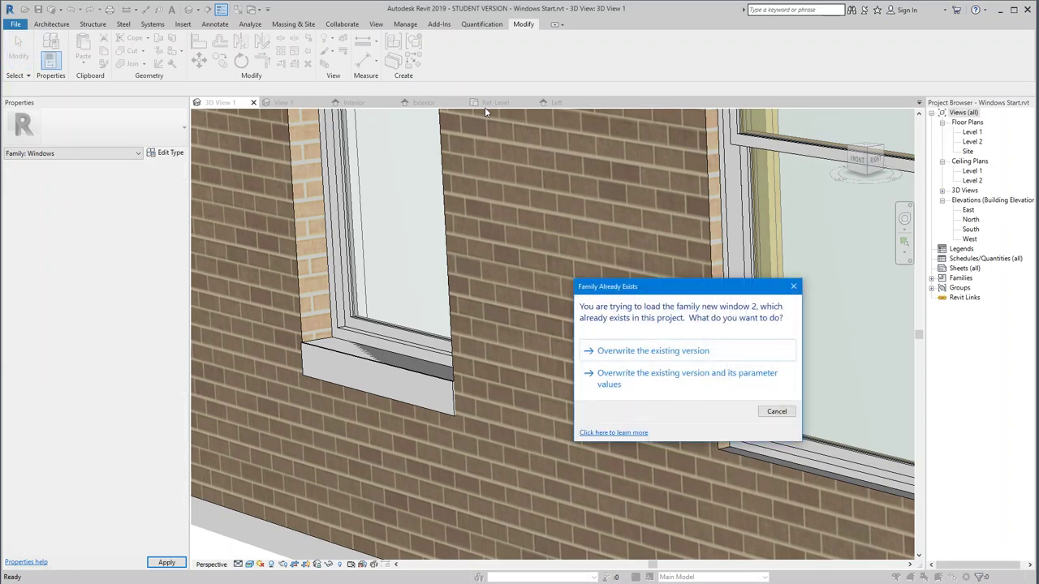
{"action": "left_click", "coordinate": [625, 350]}
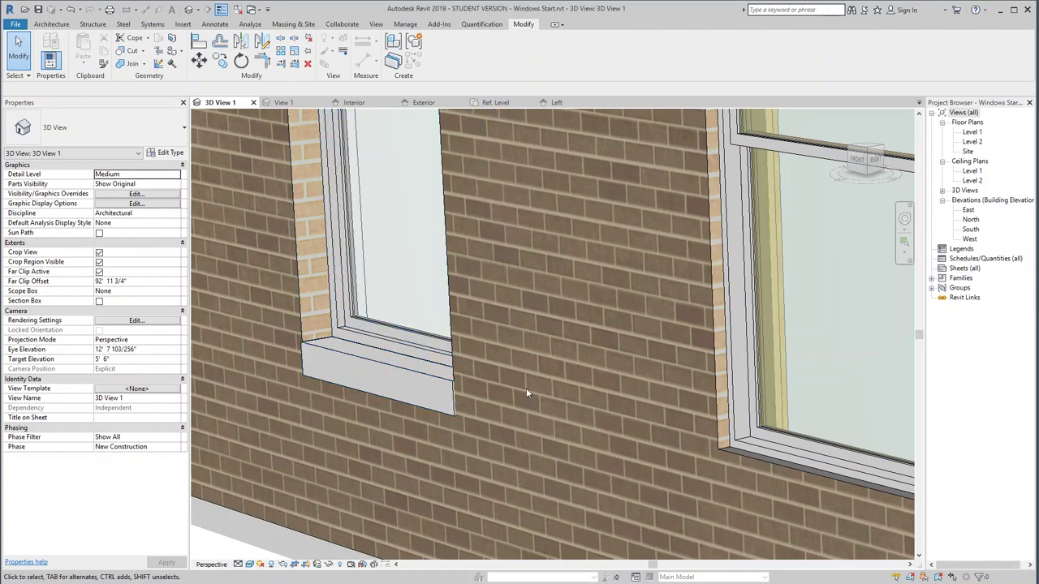
{"action": "scroll", "coordinate": [526, 388], "scroll_direction": "down", "scroll_amount": 3}
{"action": "scroll", "coordinate": [519, 380], "scroll_direction": "down", "scroll_amount": 2}
{"action": "scroll", "coordinate": [519, 382], "scroll_direction": "up", "scroll_amount": 3}
{"action": "scroll", "coordinate": [499, 410], "scroll_direction": "up", "scroll_amount": 2}
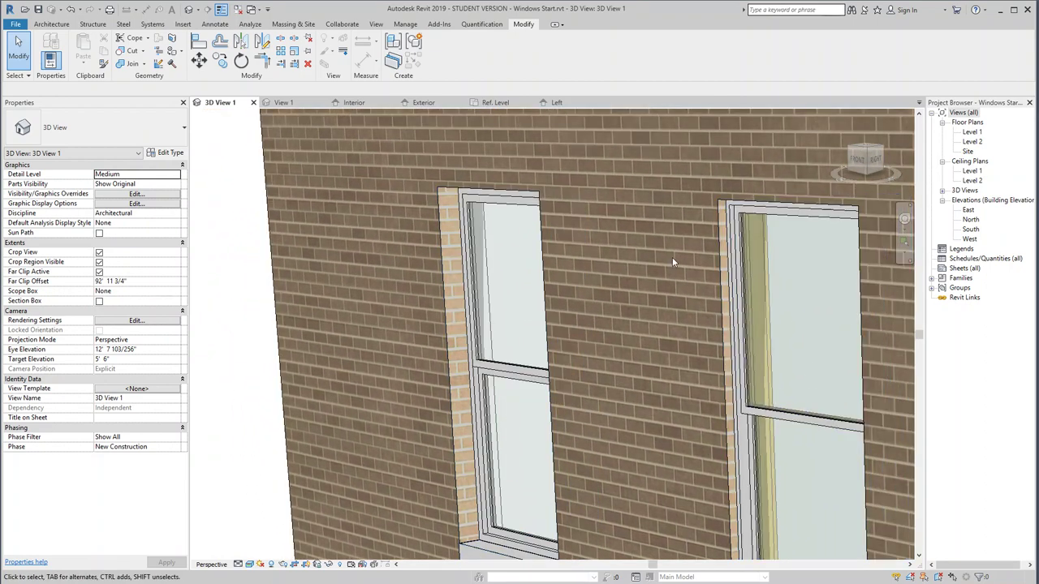
Return to the family's Exterior elevation and pan to show the whole window.
{"action": "left_click", "coordinate": [423, 103]}
{"action": "scroll", "coordinate": [476, 209], "scroll_direction": "down", "scroll_amount": 2}
{"action": "scroll", "coordinate": [487, 207], "scroll_direction": "down", "scroll_amount": 1}
{"action": "middle_click_drag", "start_coordinate": [487, 207], "coordinate": [493, 398]}
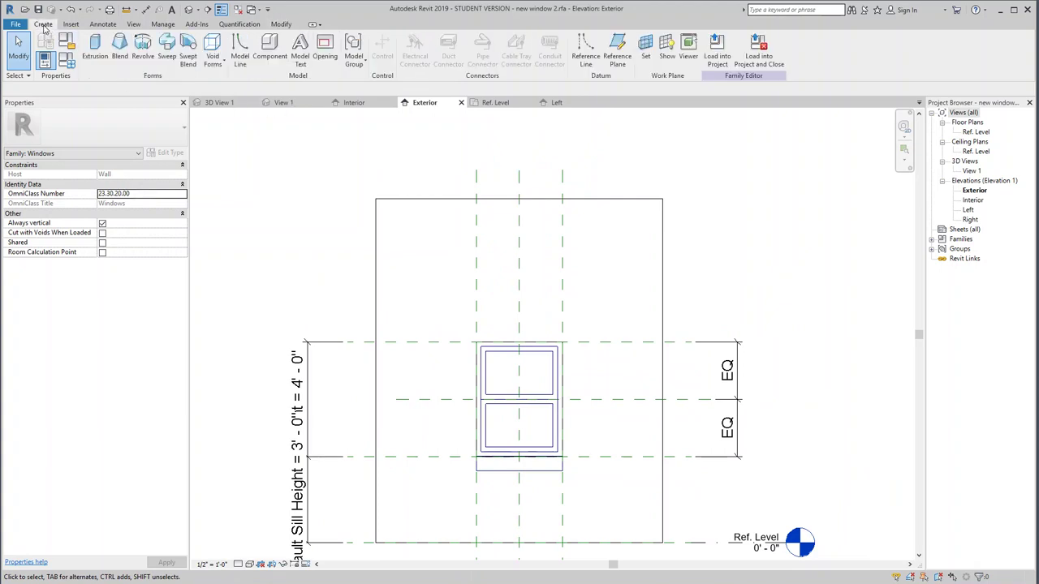
Sketch the lintel's angled edge from the window's top corner and mirror it across the centre plane.
{"action": "left_click", "coordinate": [95, 53]}
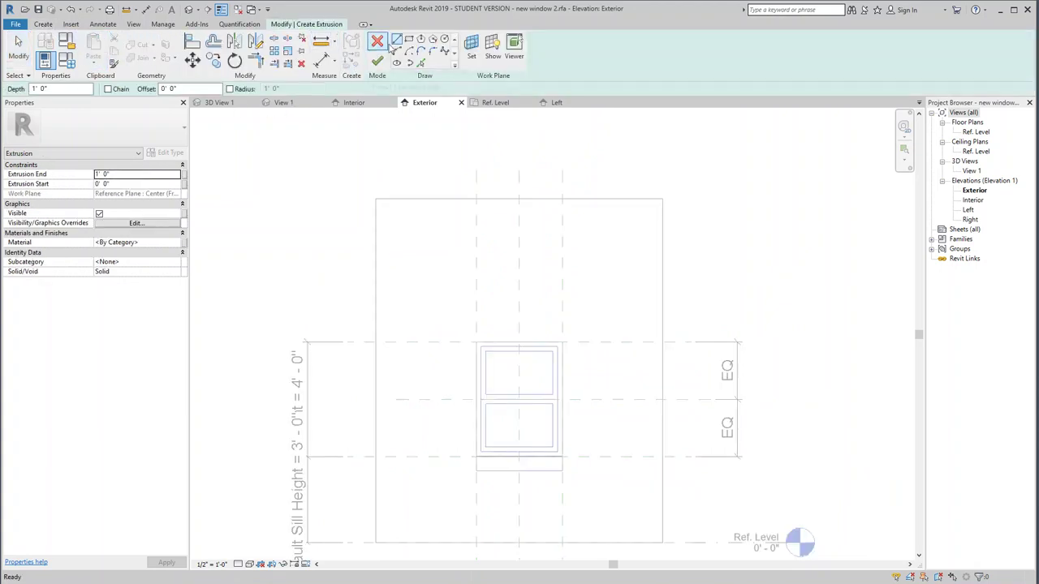
{"action": "left_click", "coordinate": [475, 341]}
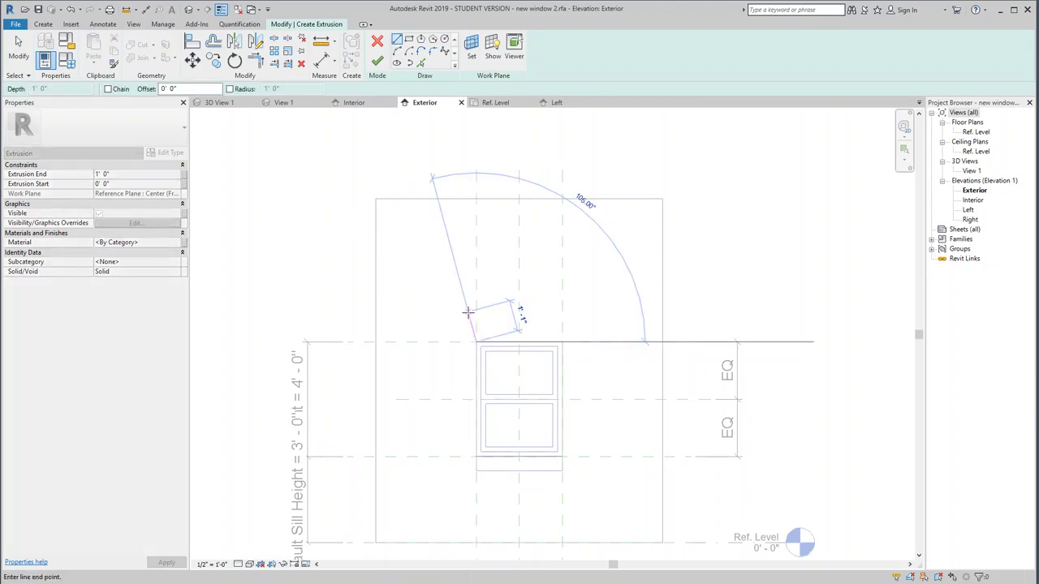
{"action": "scroll", "coordinate": [468, 311], "scroll_direction": "up", "scroll_amount": 5}
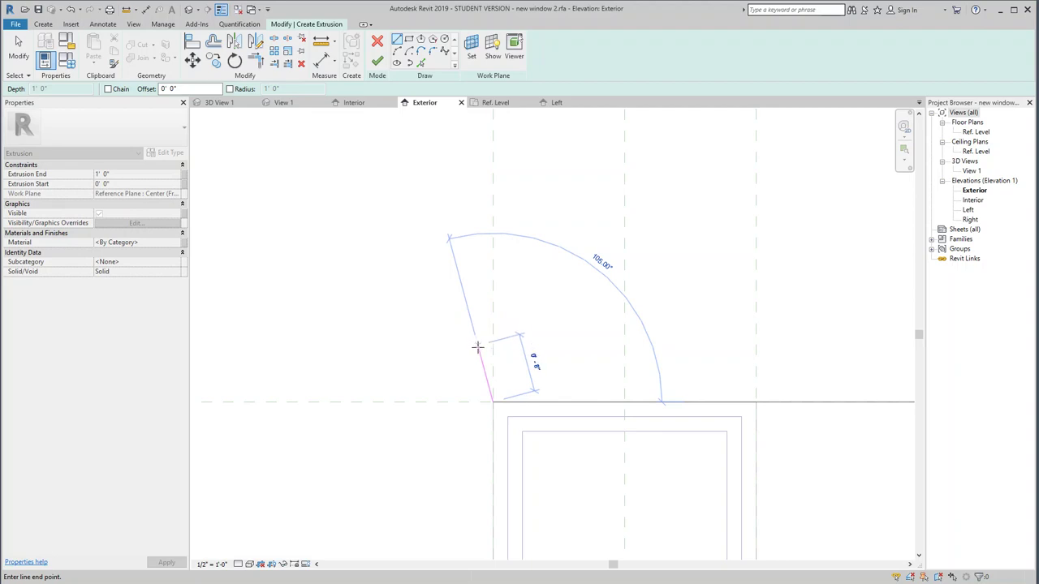
{"action": "left_click", "coordinate": [477, 347]}
{"action": "key", "text": "Escape"}
{"action": "key", "text": "Escape"}
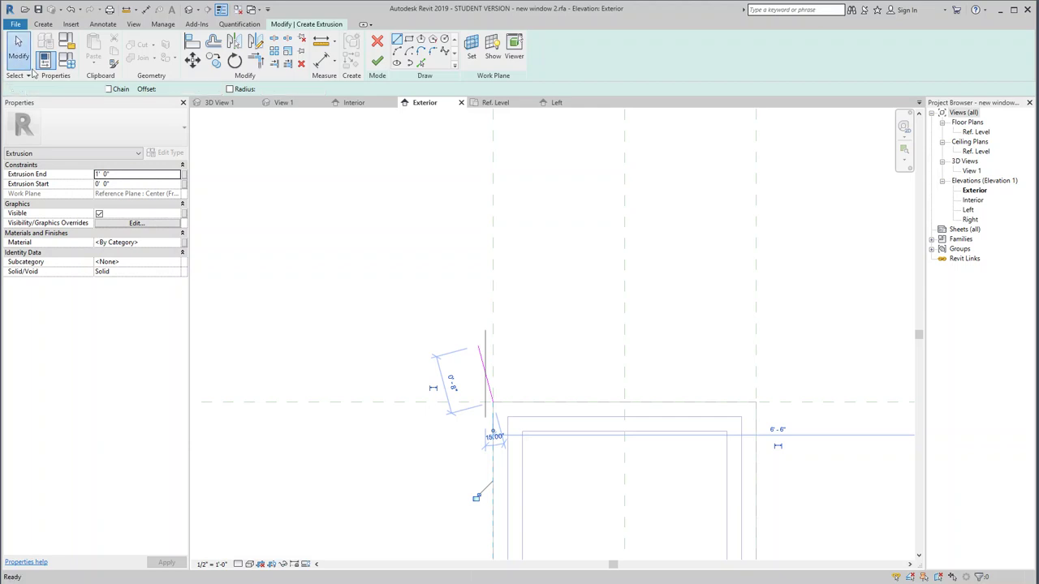
{"action": "left_click", "coordinate": [486, 369]}
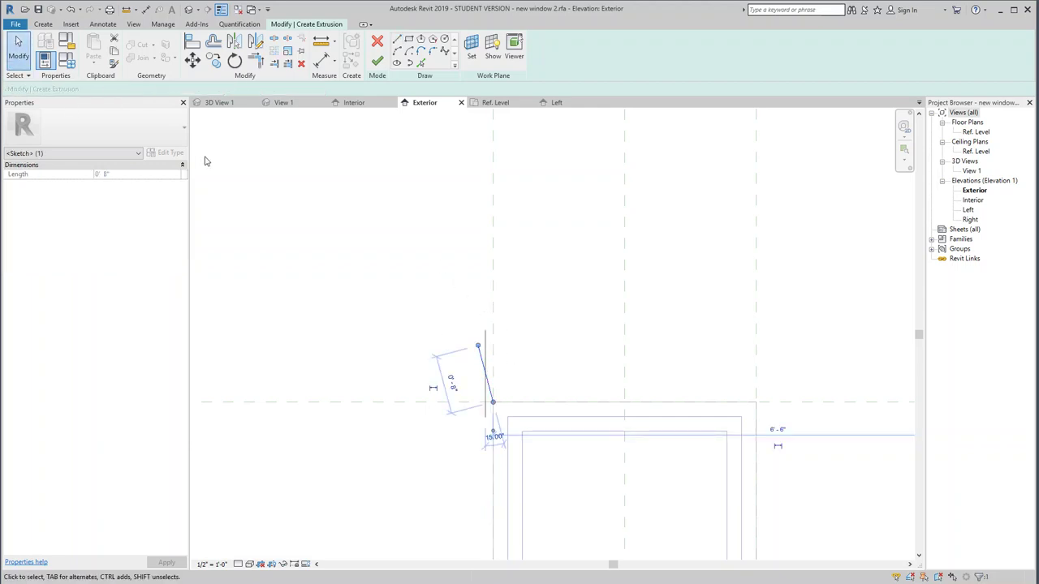
{"action": "left_click", "coordinate": [255, 43]}
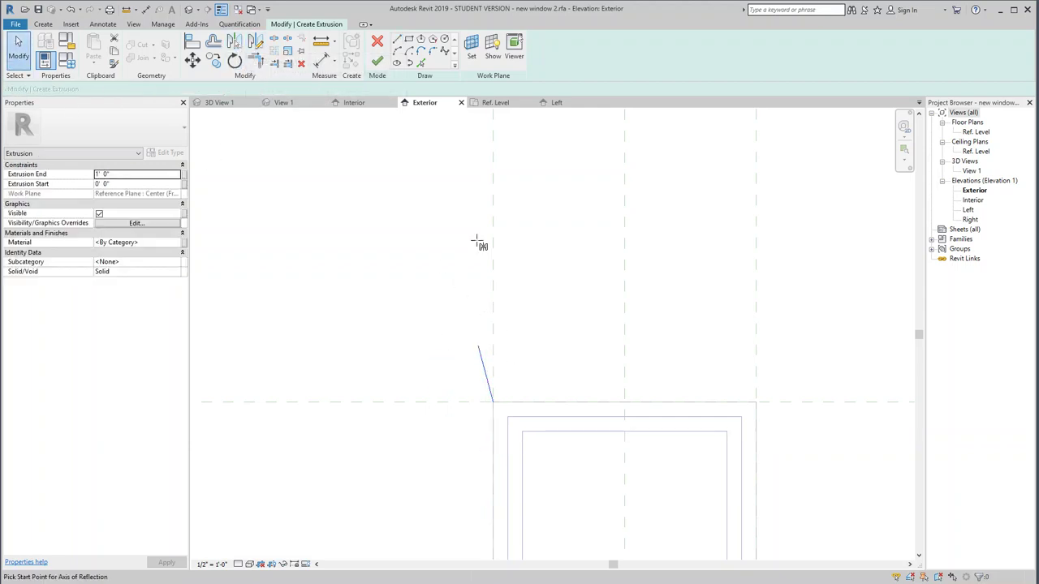
{"action": "left_click", "coordinate": [624, 388]}
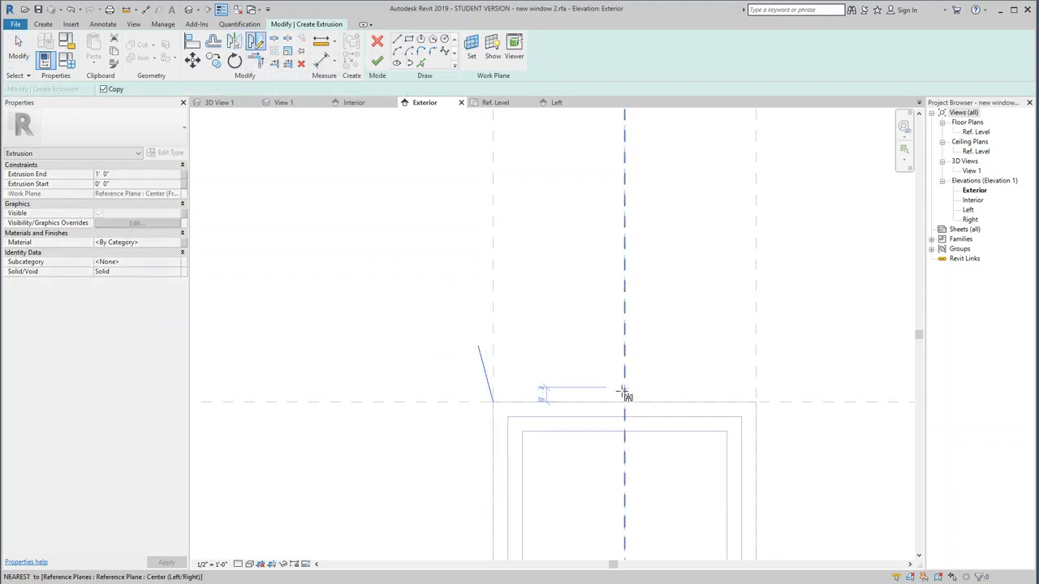
{"action": "left_click", "coordinate": [625, 340]}
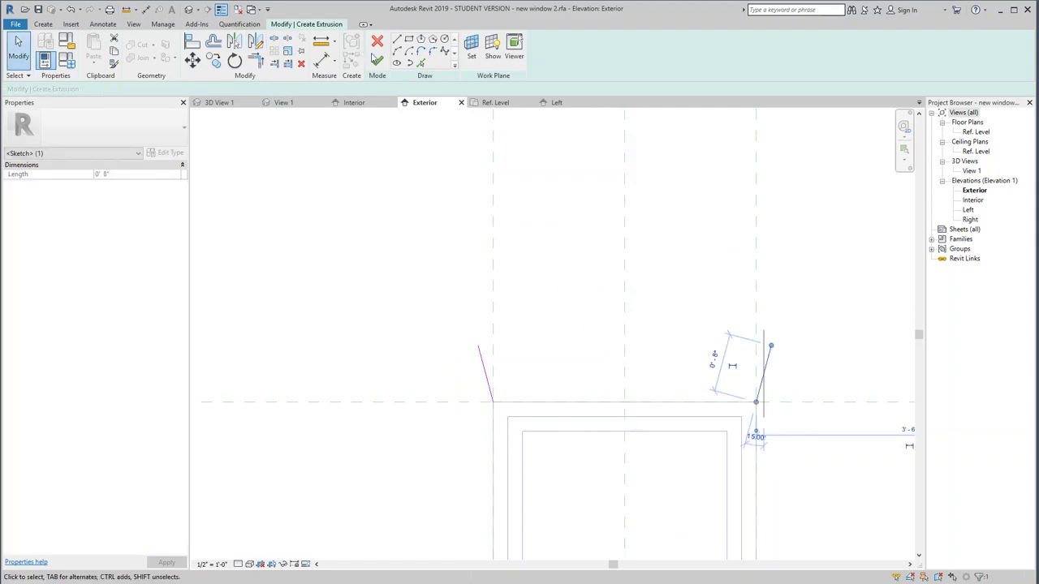
Close the trapezoid with top and bottom edges and finish the lintel extrusion.
{"action": "left_click", "coordinate": [396, 39]}
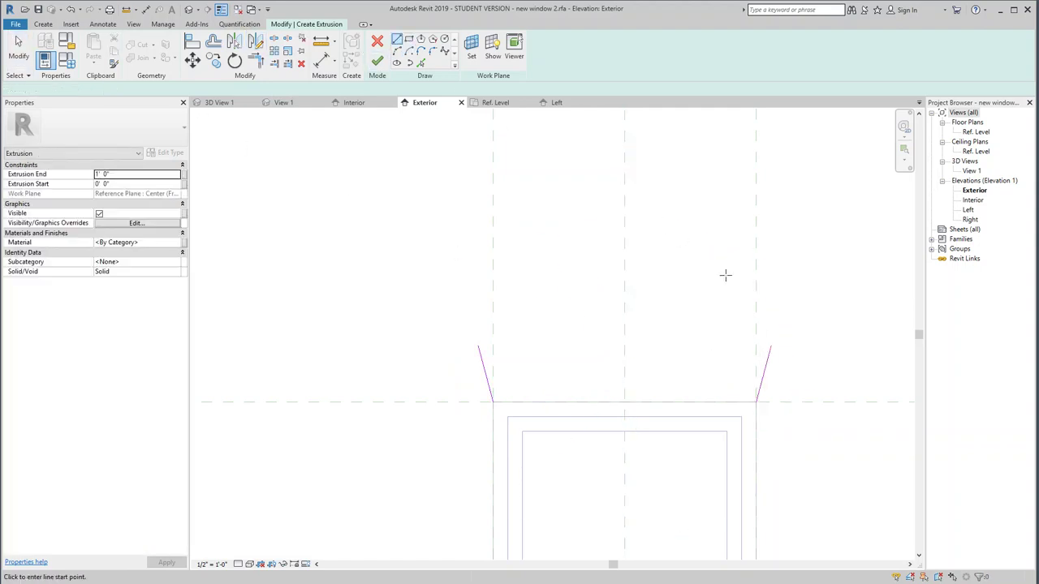
{"action": "left_click", "coordinate": [770, 343]}
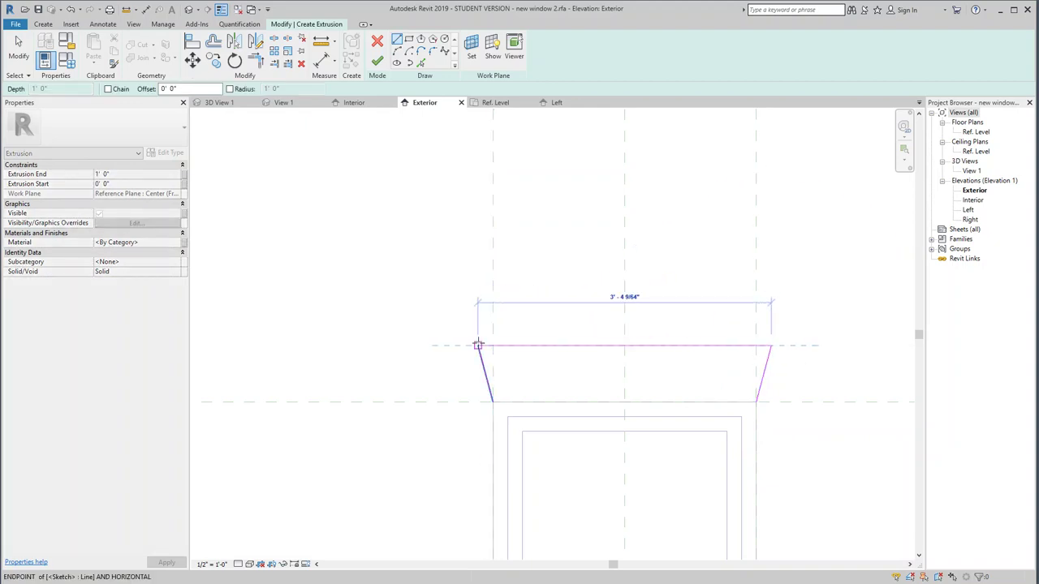
{"action": "left_click", "coordinate": [478, 344]}
{"action": "left_click", "coordinate": [492, 401]}
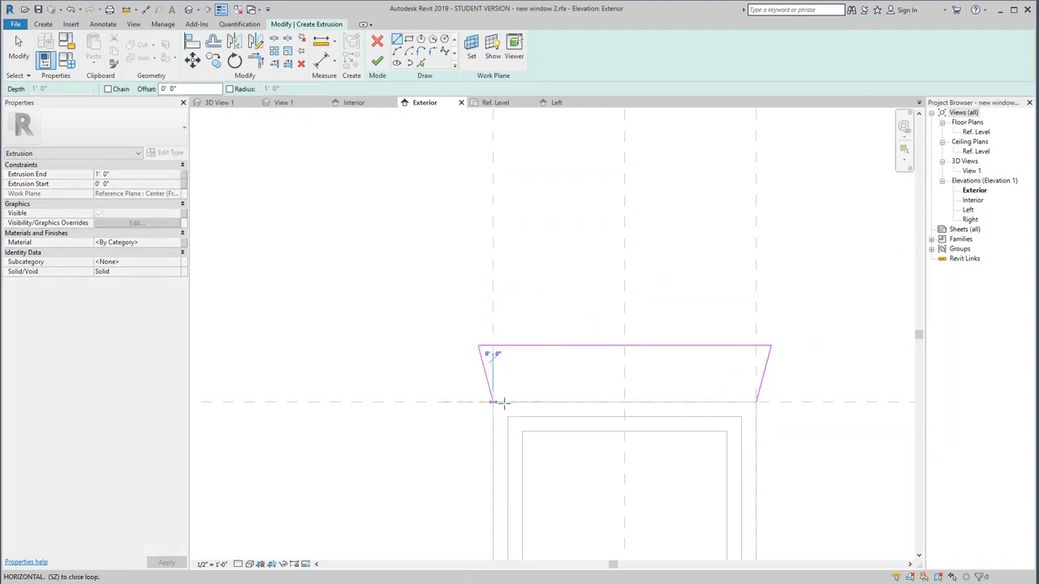
{"action": "left_click", "coordinate": [756, 401]}
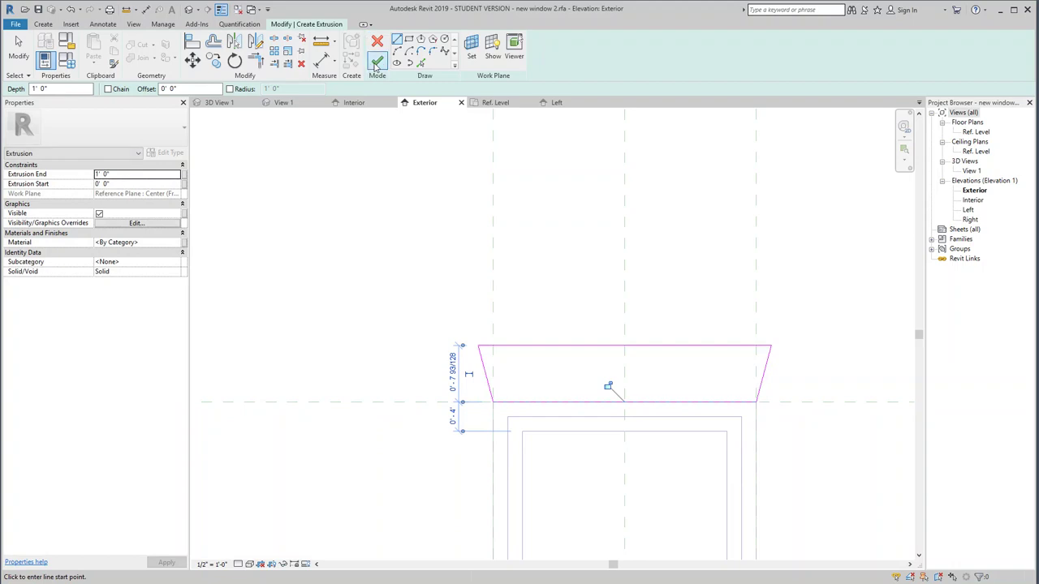
{"action": "left_click", "coordinate": [376, 64]}
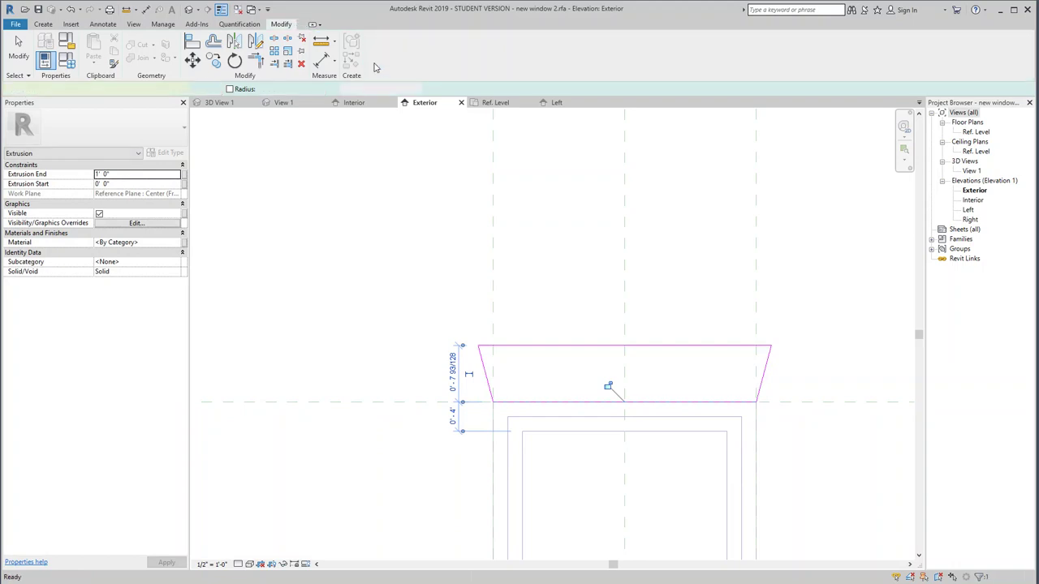
In the Left elevation, set the lintel's Extrusion End to 6 1/4".
{"action": "left_click", "coordinate": [557, 103]}
{"action": "scroll", "coordinate": [550, 280], "scroll_direction": "up", "scroll_amount": 2}
{"action": "scroll", "coordinate": [550, 280], "scroll_direction": "up", "scroll_amount": 2}
{"action": "middle_click_drag", "start_coordinate": [547, 204], "coordinate": [594, 404]}
{"action": "scroll", "coordinate": [579, 227], "scroll_direction": "down", "scroll_amount": 3}
{"action": "mouse_move", "coordinate": [580, 227]}
{"action": "middle_mouse_down"}
{"action": "mouse_move", "coordinate": [610, 248]}
{"action": "mouse_move", "coordinate": [590, 555]}
{"action": "middle_mouse_up"}
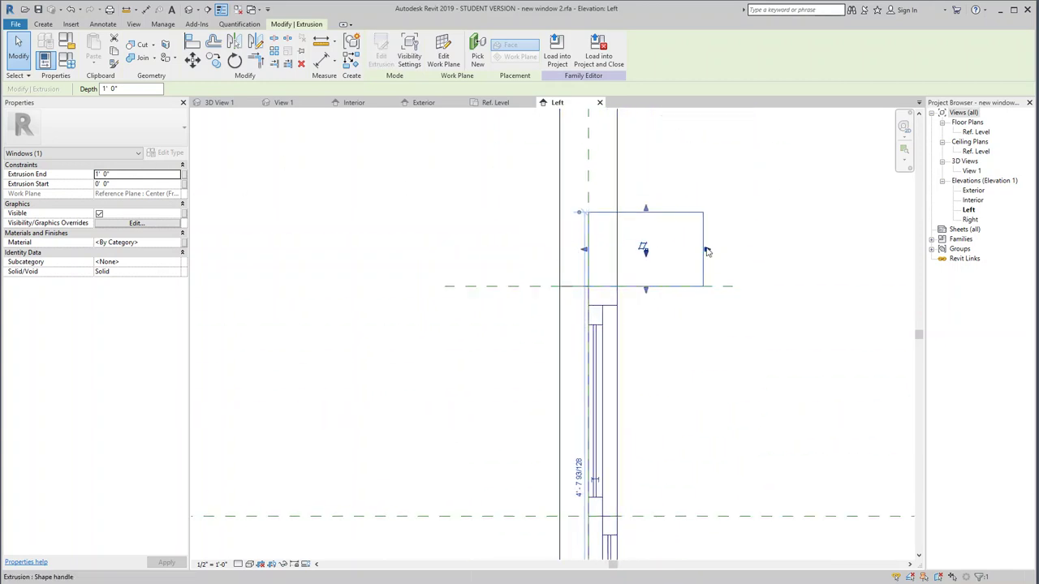
{"action": "left_click_drag", "start_coordinate": [706, 251], "coordinate": [517, 234]}
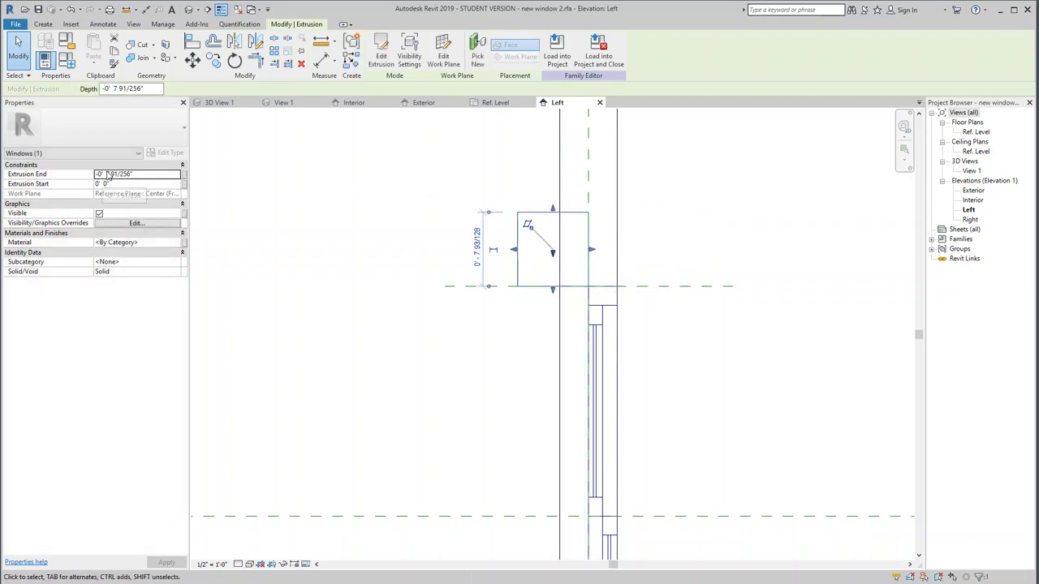
{"action": "left_click_drag", "start_coordinate": [104, 174], "coordinate": [132, 173]}
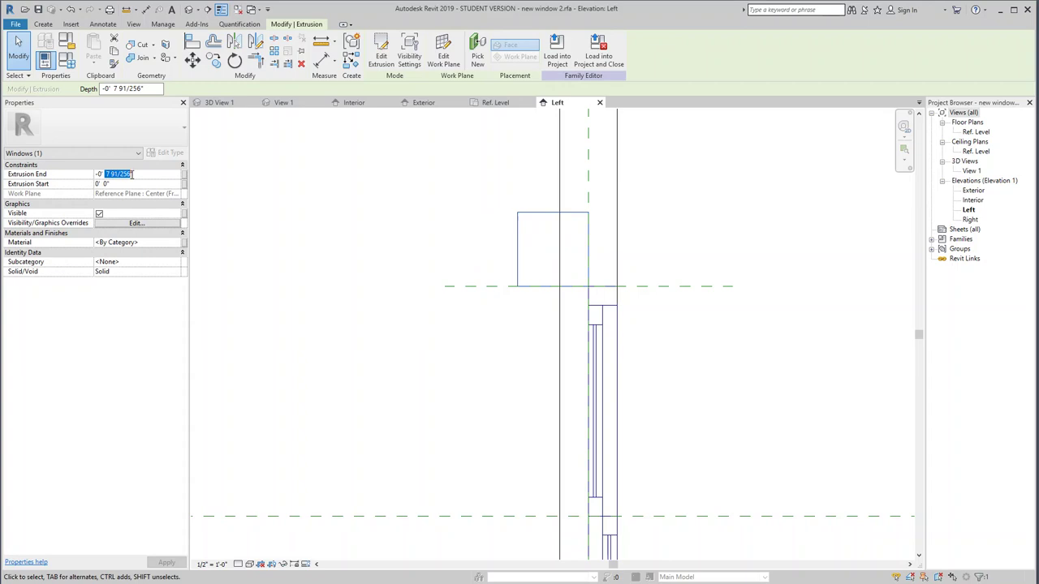
{"action": "type", "text": "6"}
{"action": "key", "text": "Return"}
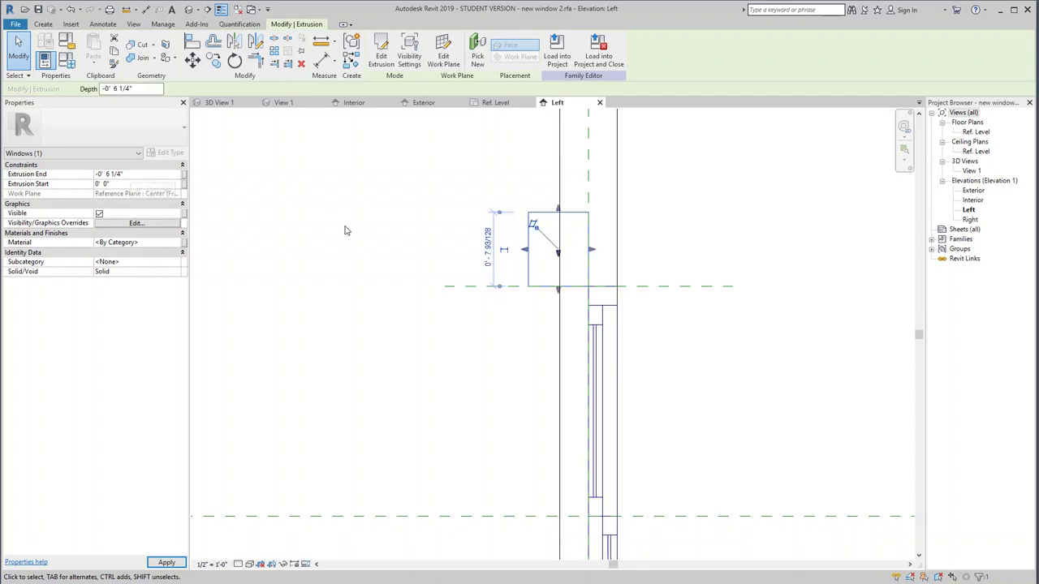
{"action": "scroll", "coordinate": [549, 308], "scroll_direction": "up", "scroll_amount": 2}
{"action": "scroll", "coordinate": [549, 309], "scroll_direction": "up", "scroll_amount": 1}
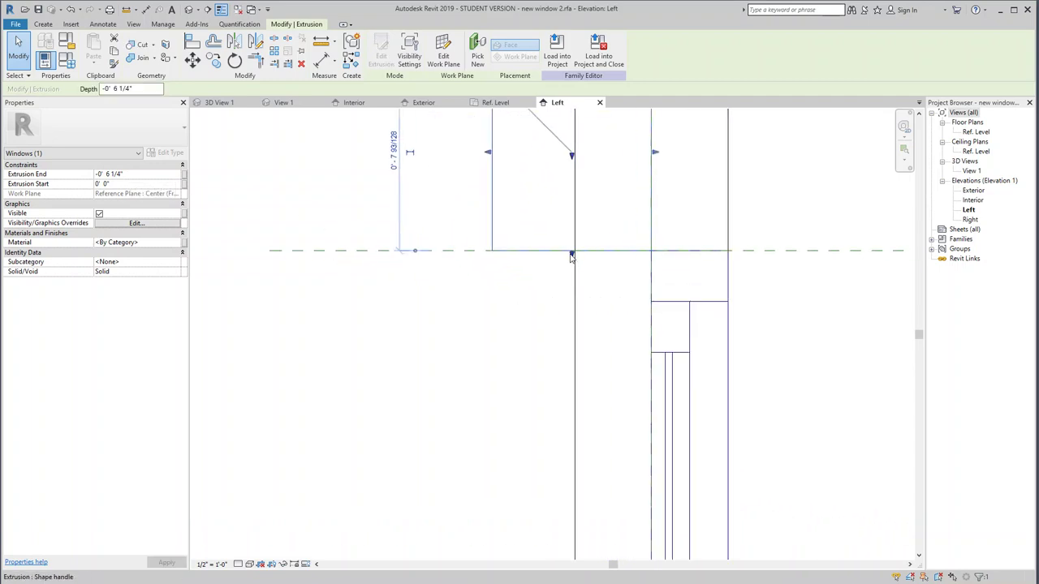
Move the lintel and align its bottom edge with the window head reference line.
{"action": "key", "text": "m"}
{"action": "key", "text": "v"}
{"action": "left_click", "coordinate": [571, 258]}
{"action": "left_click", "coordinate": [573, 262]}
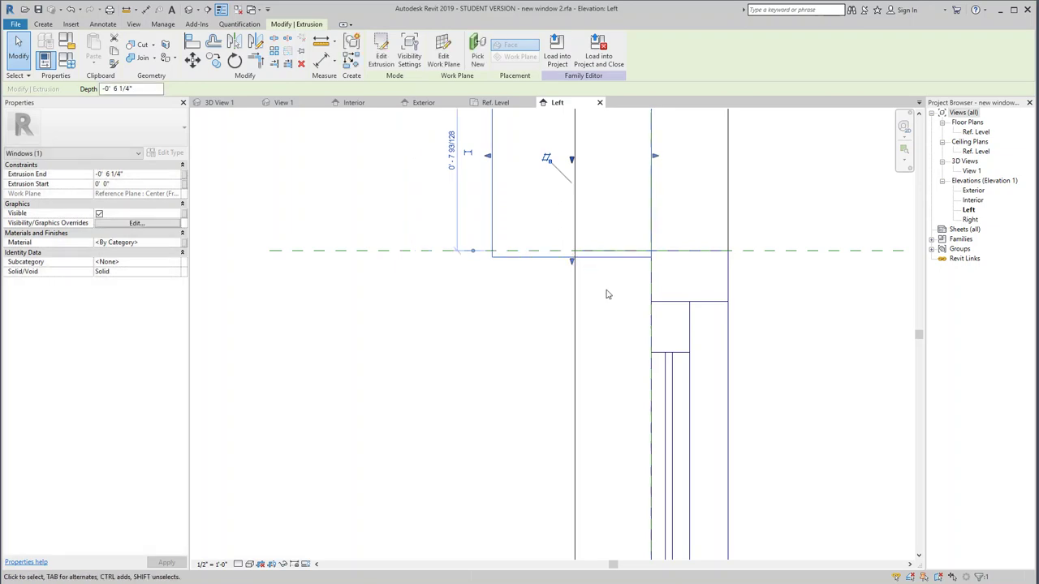
{"action": "middle_click_drag", "start_coordinate": [607, 293], "coordinate": [658, 473]}
{"action": "scroll", "coordinate": [644, 469], "scroll_direction": "up", "scroll_amount": 2}
{"action": "scroll", "coordinate": [644, 469], "scroll_direction": "up", "scroll_amount": 2}
{"action": "left_click_drag", "start_coordinate": [524, 362], "coordinate": [522, 335]}
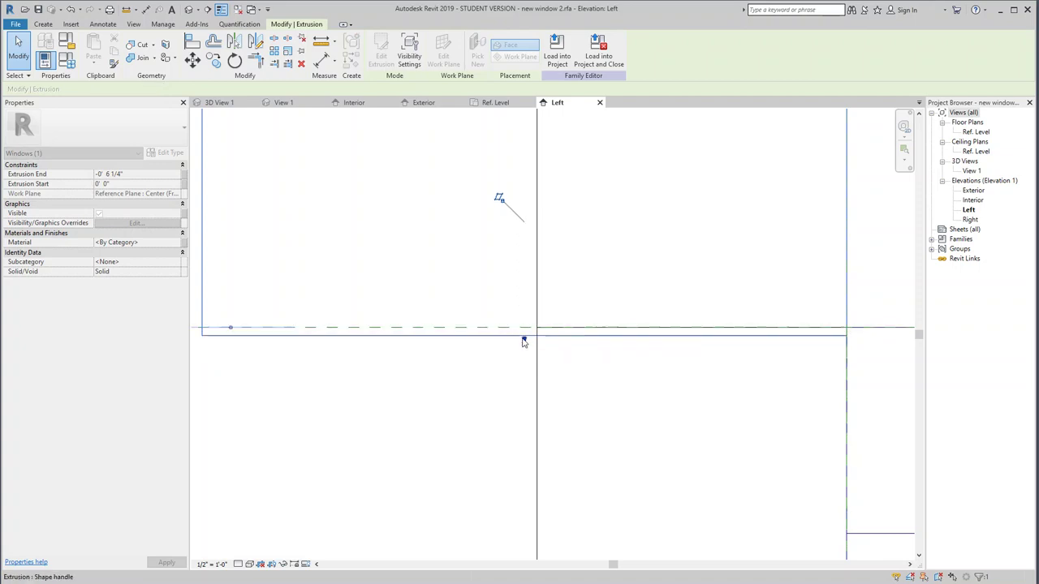
{"action": "left_click", "coordinate": [455, 436]}
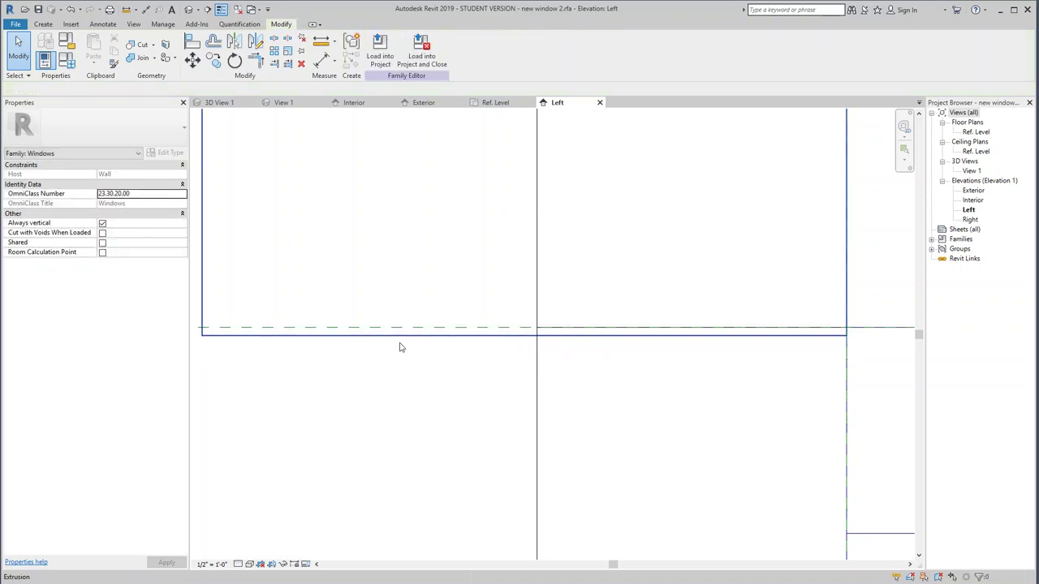
Assign the Trim color material to the lintel extrusion.
{"action": "left_click", "coordinate": [397, 341]}
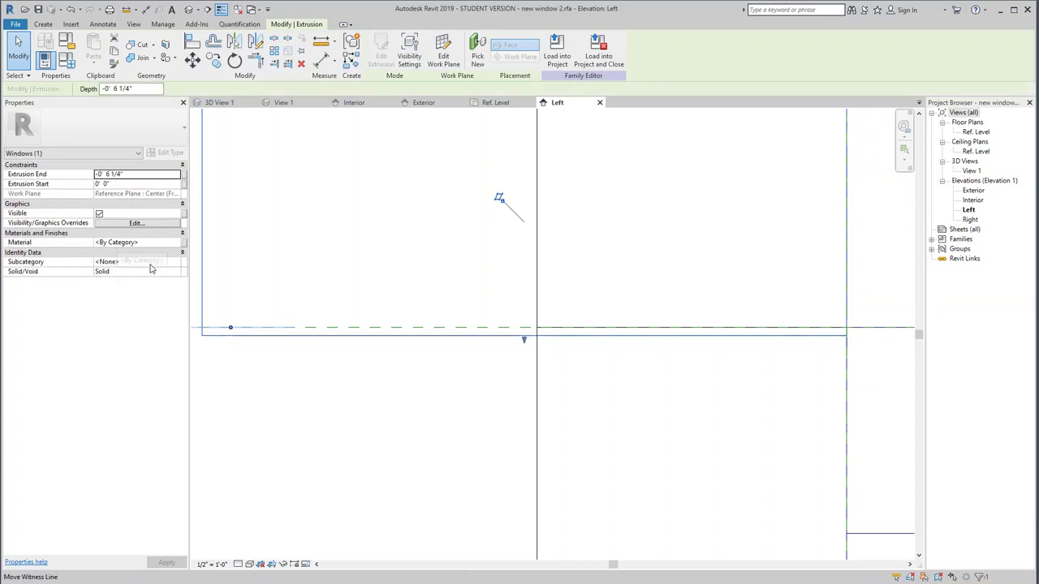
{"action": "left_click", "coordinate": [175, 242]}
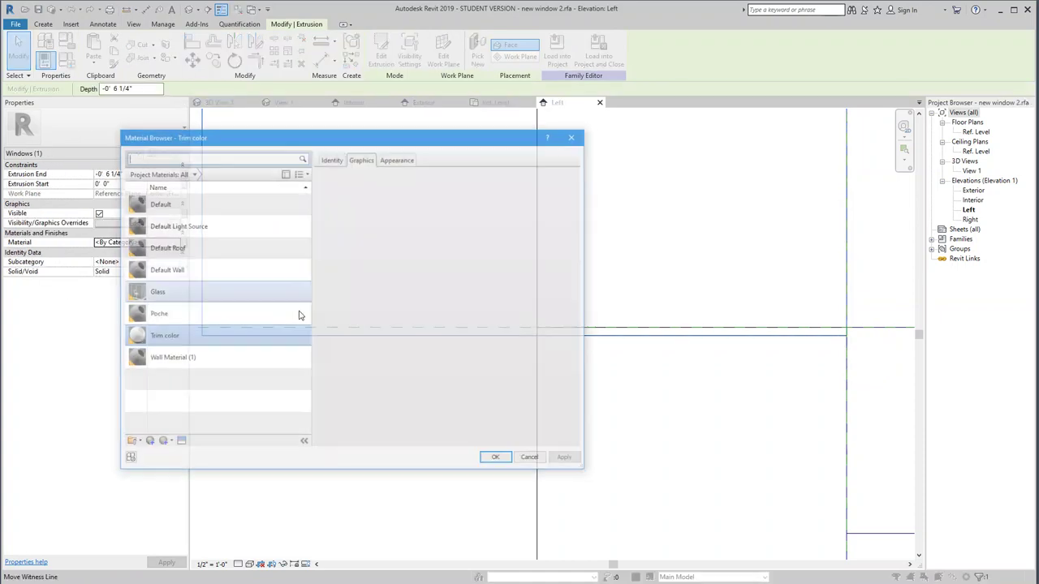
{"action": "left_click", "coordinate": [497, 459]}
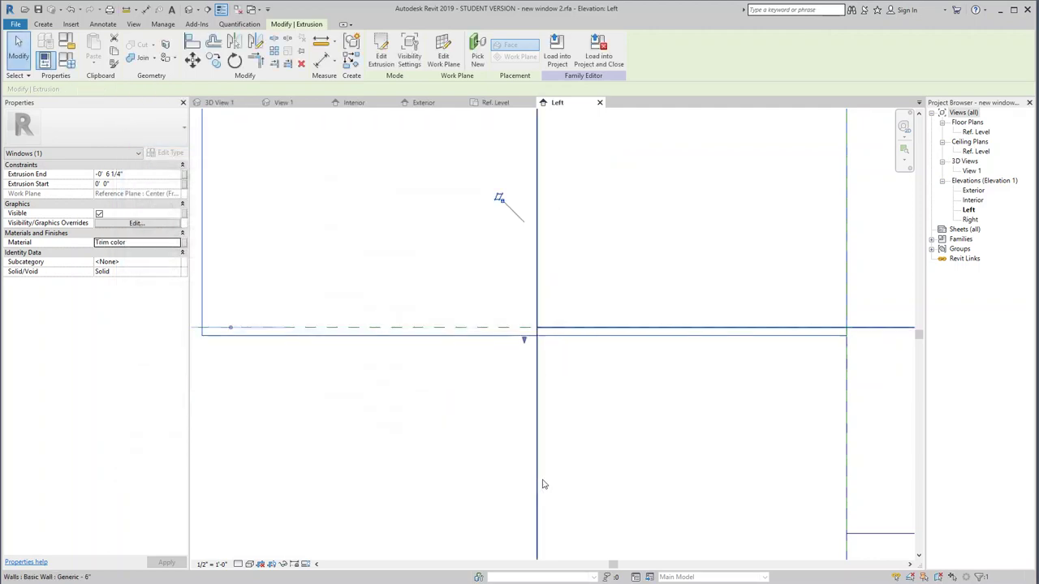
Reload the window family with overwrite and orbit low to view the tapered lintels on the wall.
{"action": "left_click", "coordinate": [553, 53]}
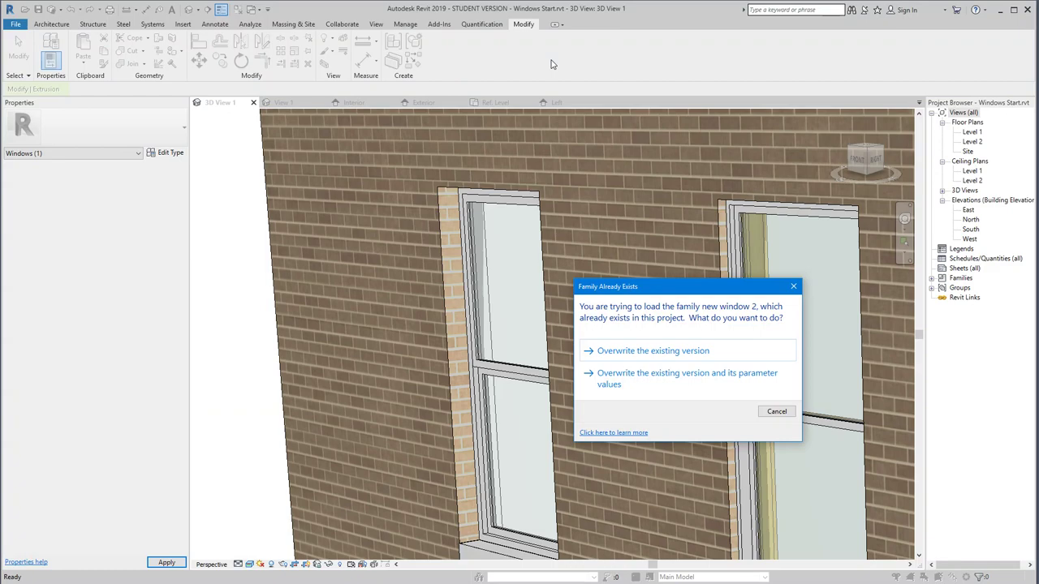
{"action": "left_click", "coordinate": [639, 354]}
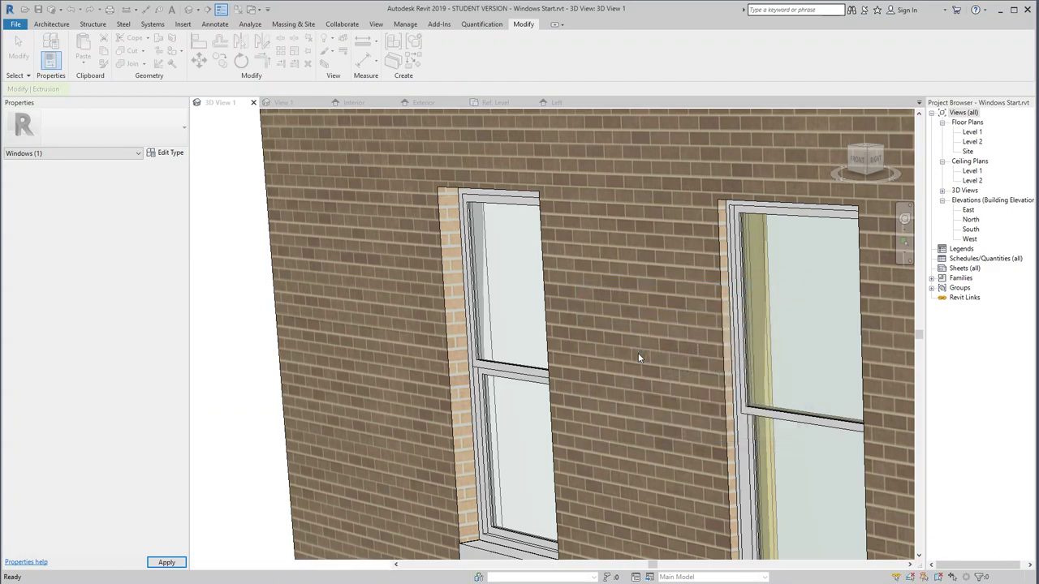
{"action": "scroll", "coordinate": [635, 369], "scroll_direction": "down", "scroll_amount": 3}
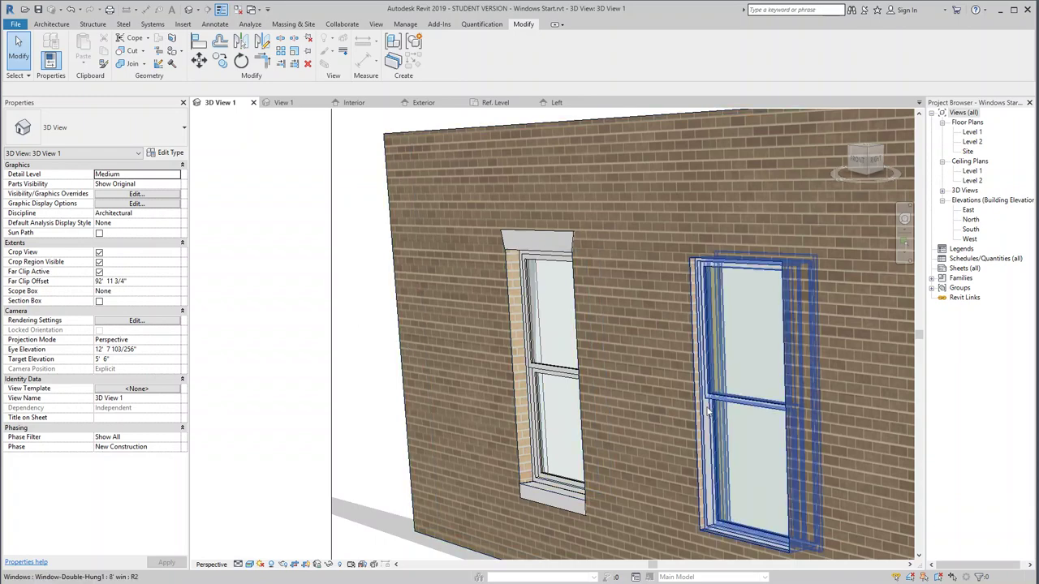
{"action": "scroll", "coordinate": [707, 410], "scroll_direction": "down", "scroll_amount": 2}
{"action": "mouse_move", "coordinate": [698, 375]}
{"action": "middle_mouse_down", "text": "shift"}
{"action": "mouse_move", "coordinate": [819, 427]}
{"action": "mouse_move", "coordinate": [499, 441]}
{"action": "middle_mouse_up", "text": "shift"}
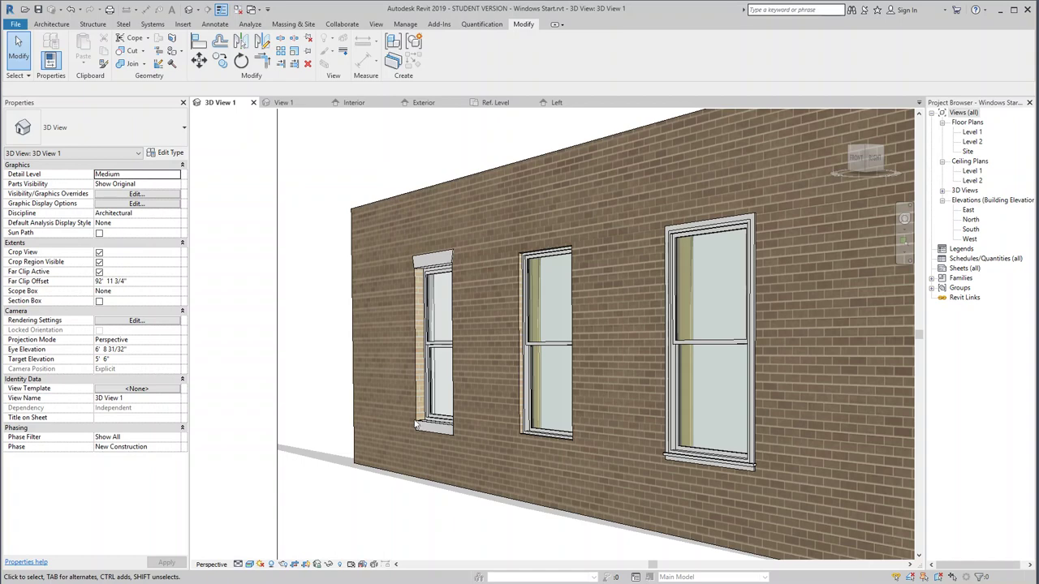
{"action": "middle_click_drag", "start_coordinate": [374, 396], "coordinate": [313, 362], "text": "shift"}
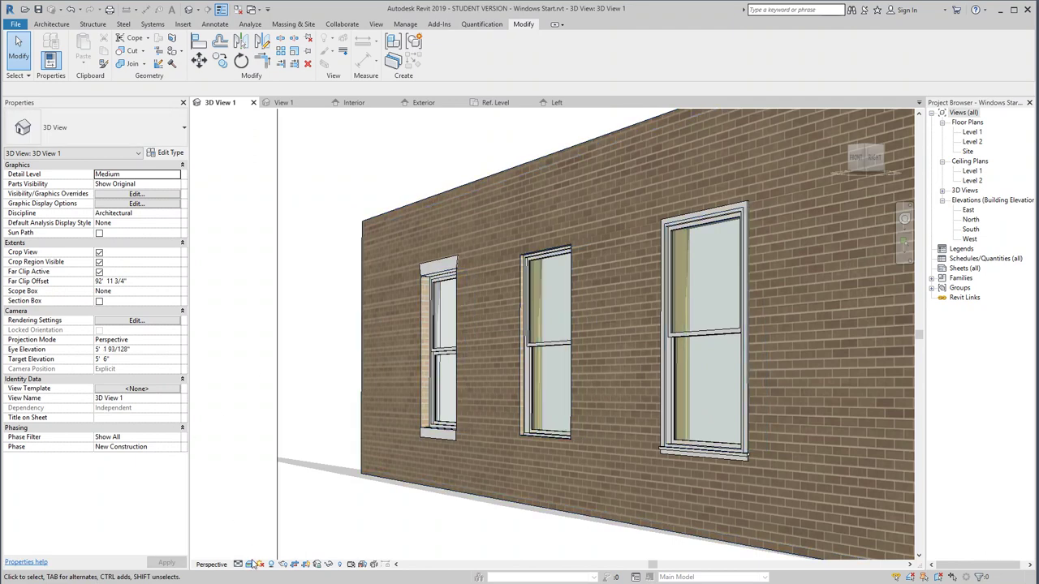
Switch the 3D view to Realistic, save the project, and hide edges with anti-aliased lines.
{"action": "left_click", "coordinate": [249, 564]}
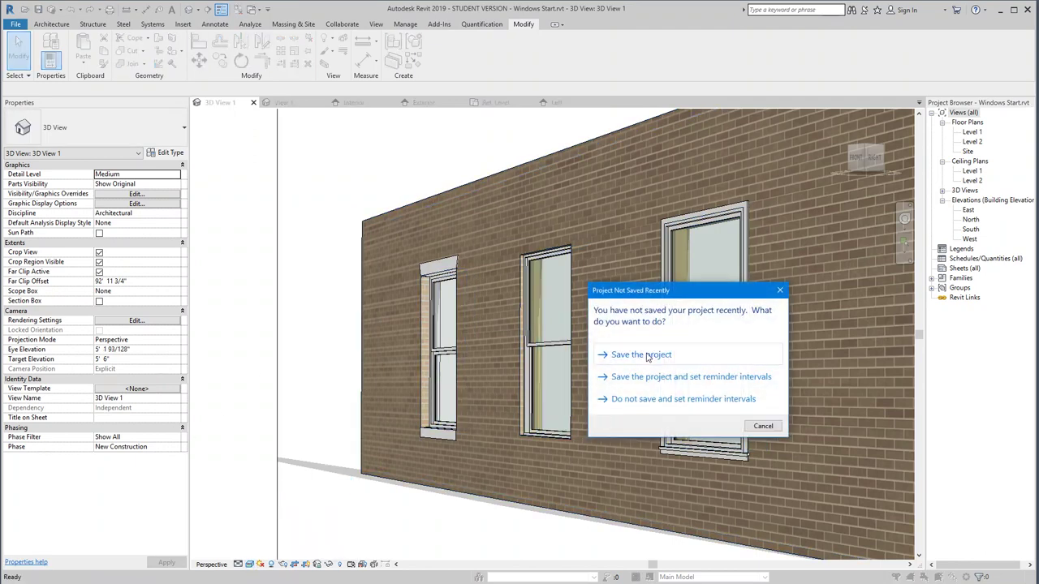
{"action": "left_click", "coordinate": [647, 355]}
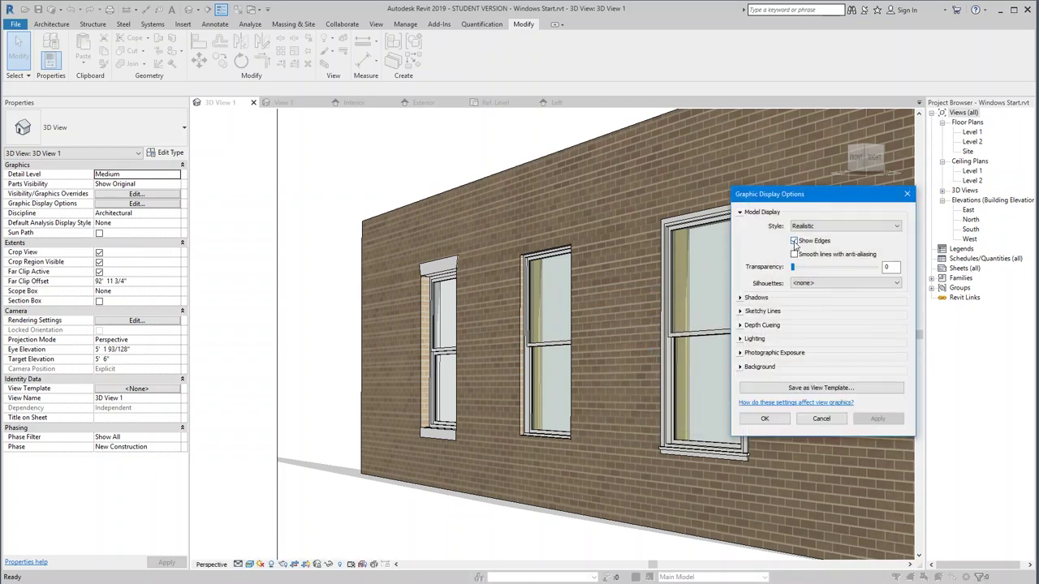
{"action": "left_click", "coordinate": [795, 240]}
{"action": "left_click", "coordinate": [794, 254]}
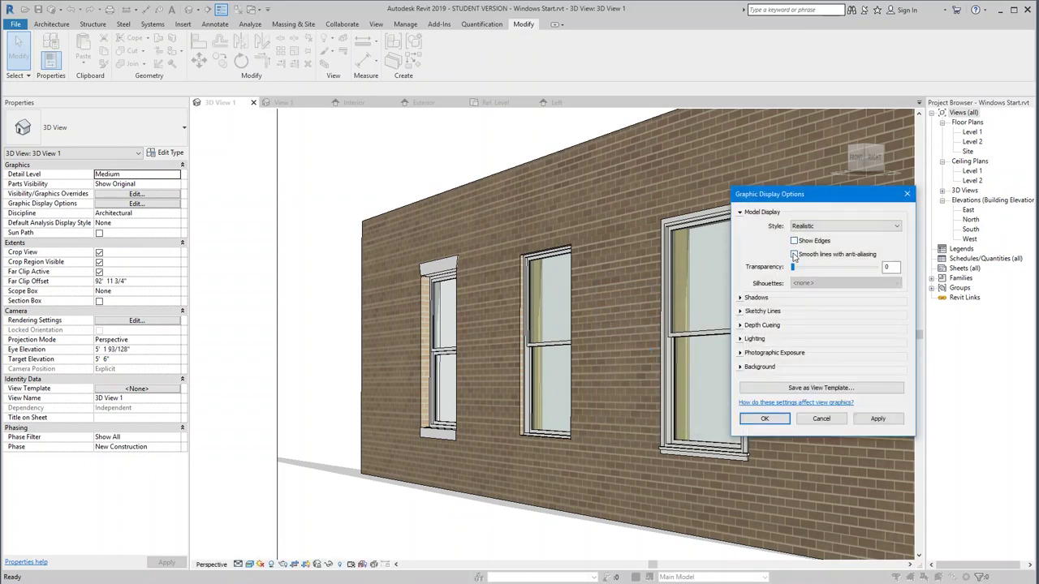
Enable cast and ambient shadows and set the view background to Sky.
{"action": "left_click", "coordinate": [740, 299]}
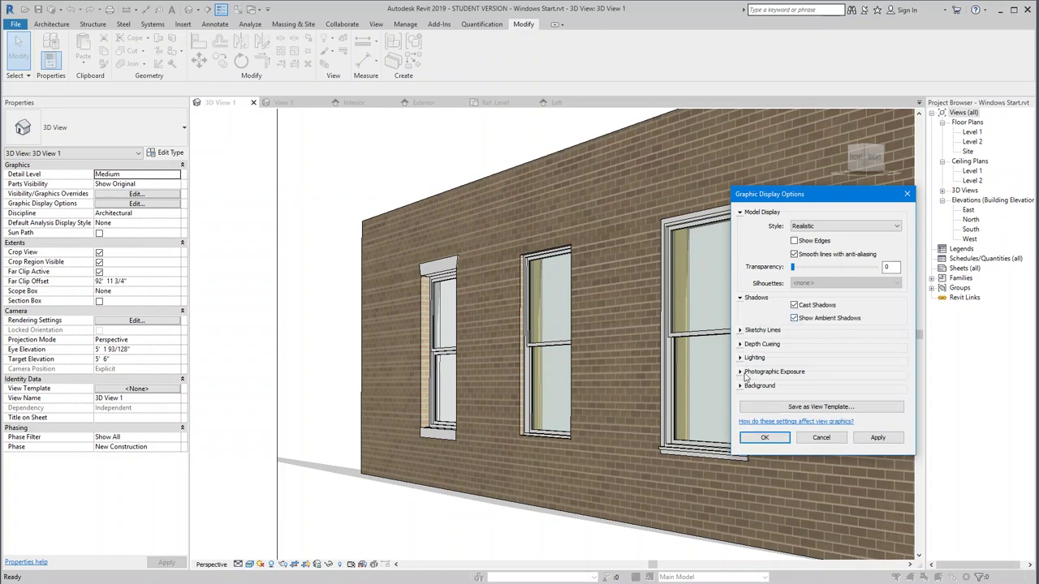
{"action": "left_click", "coordinate": [870, 439]}
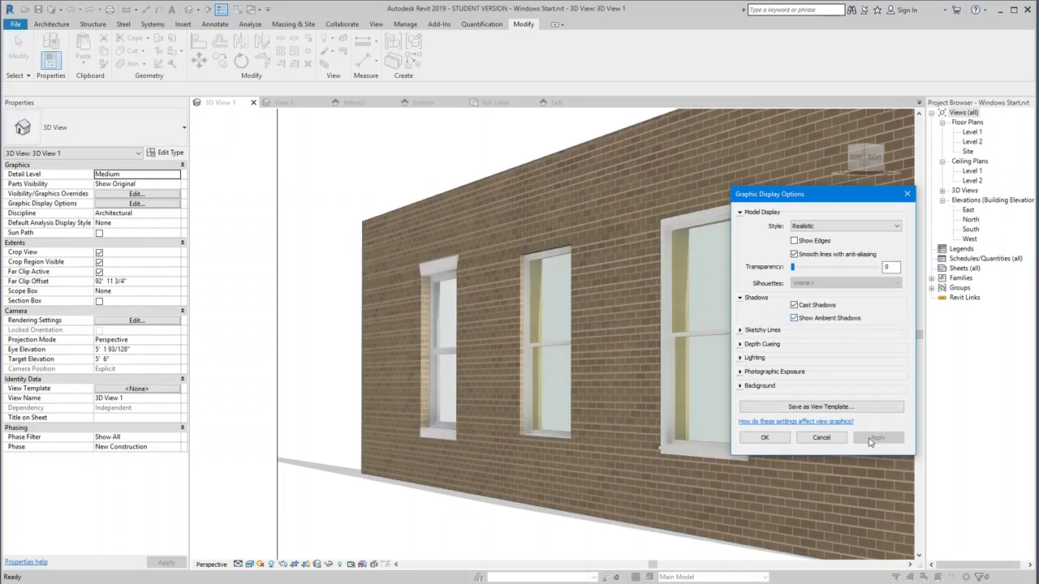
{"action": "left_click", "coordinate": [740, 386]}
{"action": "left_click", "coordinate": [844, 402]}
{"action": "left_click", "coordinate": [804, 419]}
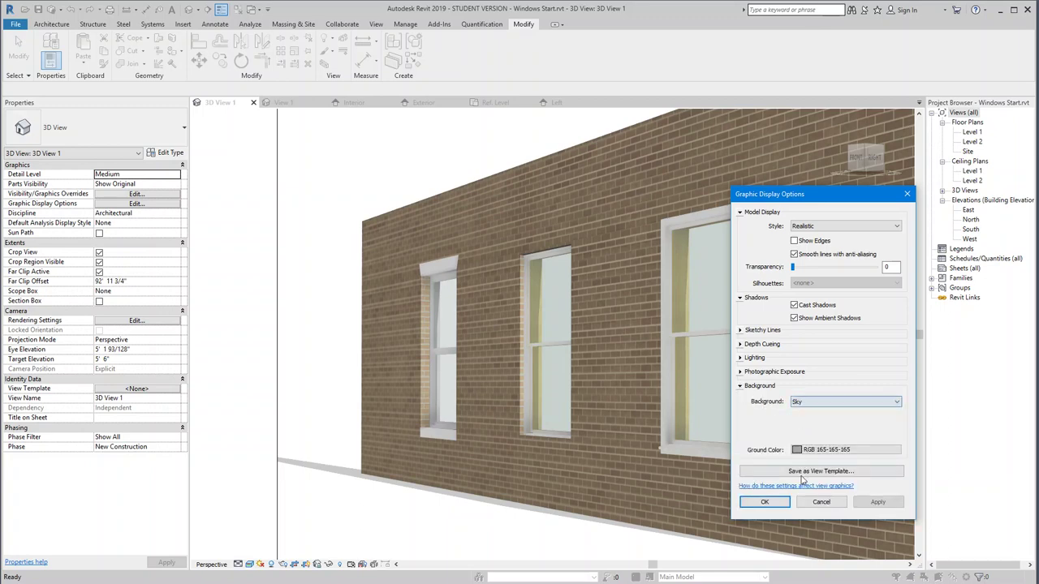
{"action": "left_click", "coordinate": [869, 503]}
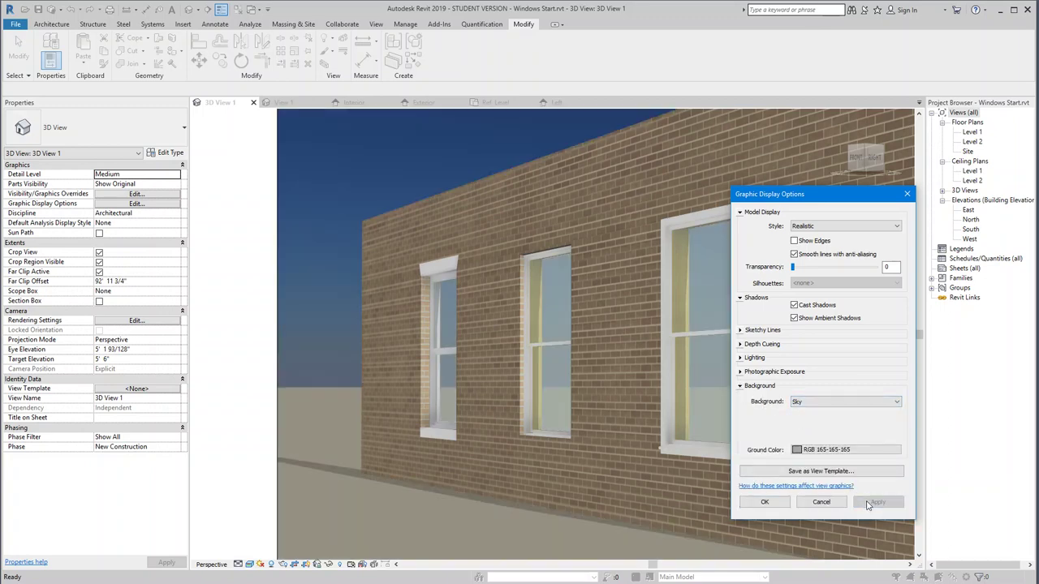
{"action": "left_click", "coordinate": [766, 502]}
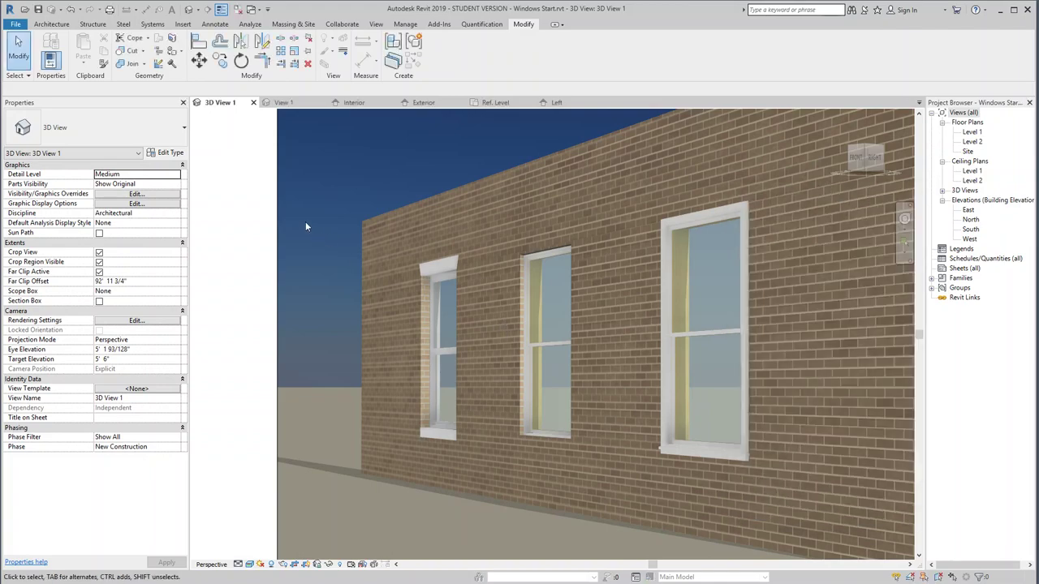
{"action": "scroll", "coordinate": [305, 226], "scroll_direction": "up", "scroll_amount": 2}
{"action": "scroll", "coordinate": [577, 349], "scroll_direction": "up", "scroll_amount": 2}
{"action": "scroll", "coordinate": [577, 350], "scroll_direction": "up", "scroll_amount": 2}
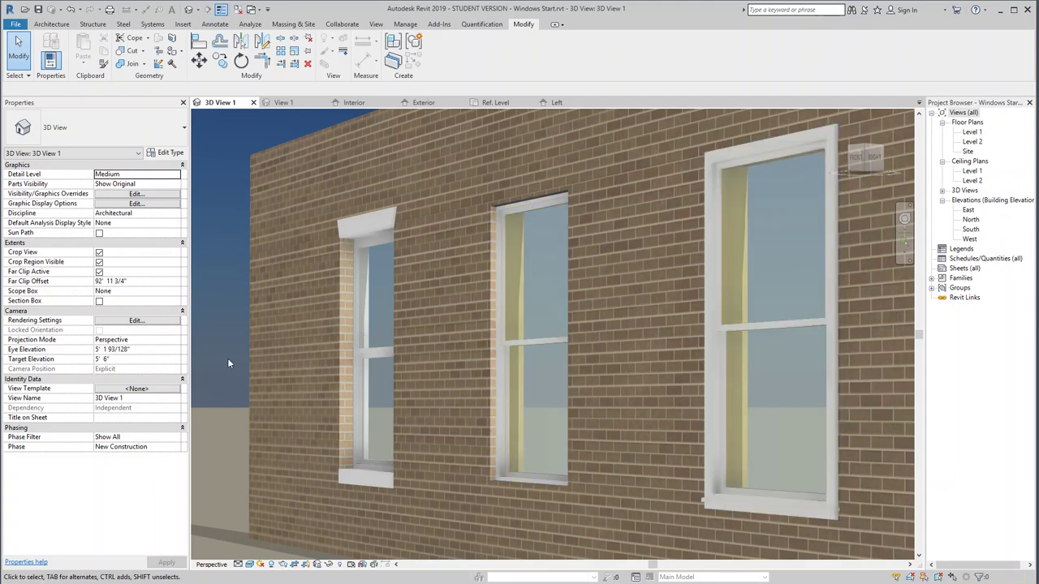
{"action": "scroll", "coordinate": [227, 358], "scroll_direction": "down", "scroll_amount": 2}
{"action": "scroll", "coordinate": [227, 358], "scroll_direction": "down", "scroll_amount": 2}
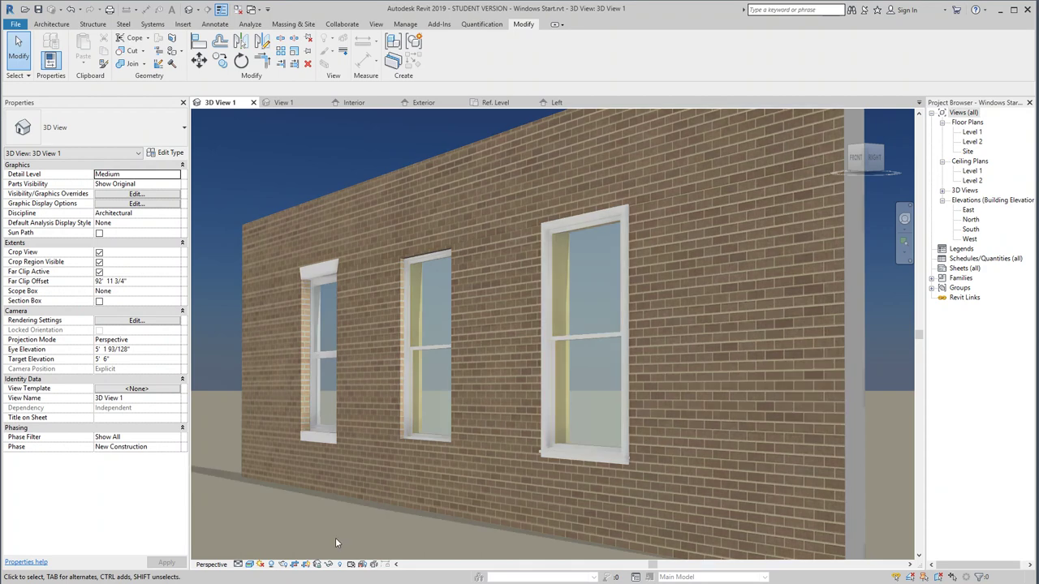